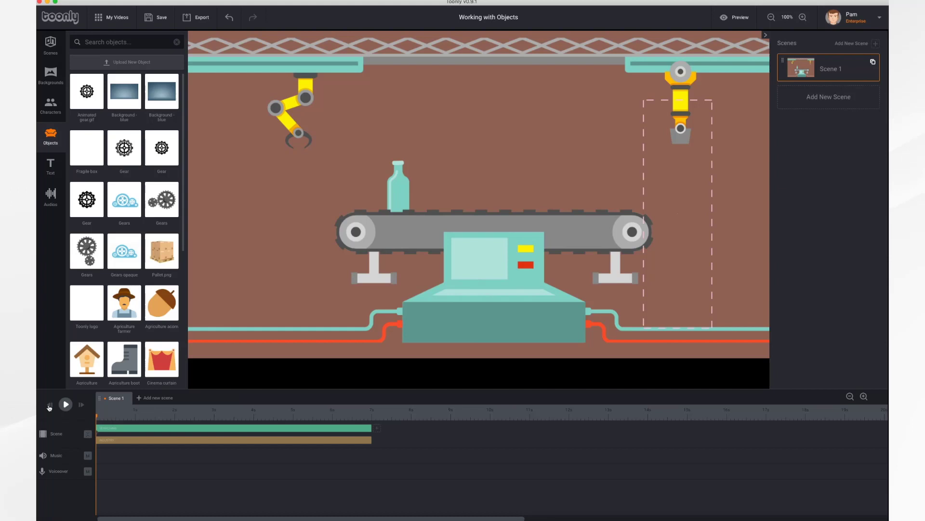
Play the 'Working with Objects' factory scene once to watch its current animation
click(65, 404)
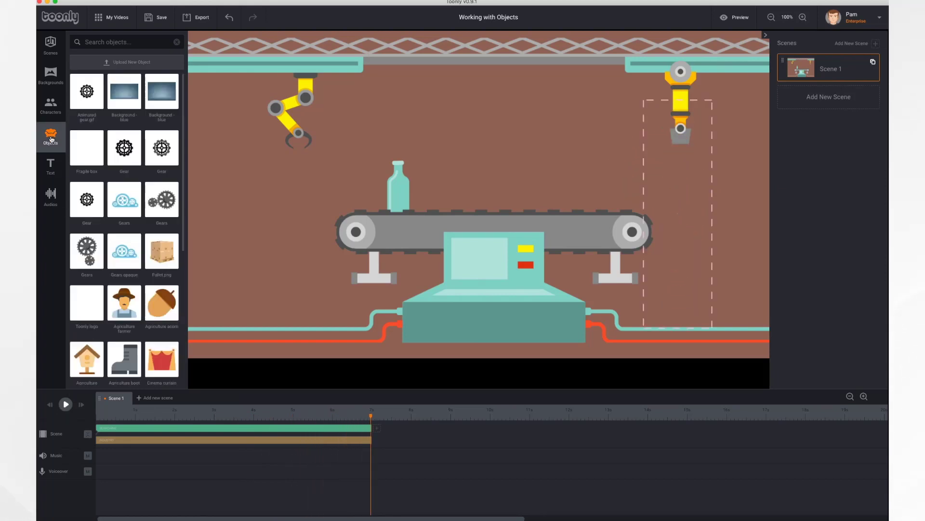
Search the object library for 'fr' so Fragile box and Fragile are listed
scroll(124, 232, down, 3)
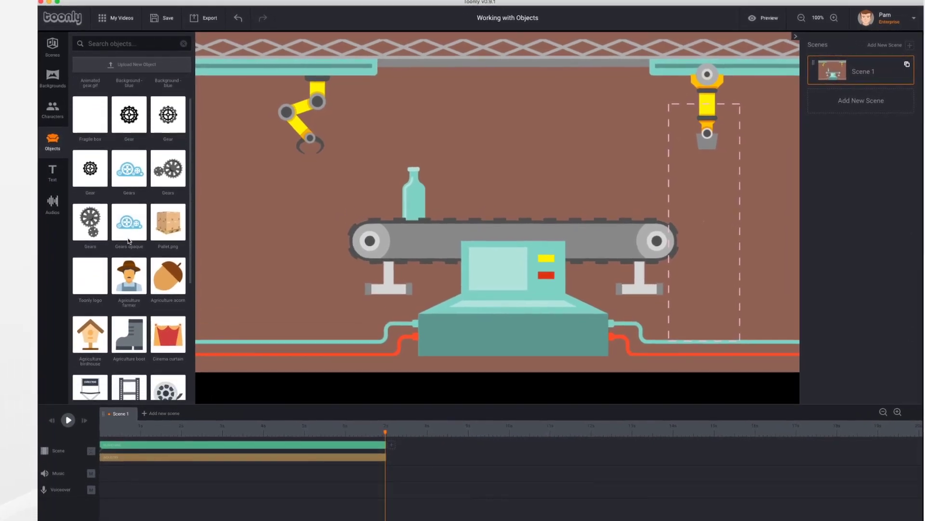
scroll(128, 240, down, 10)
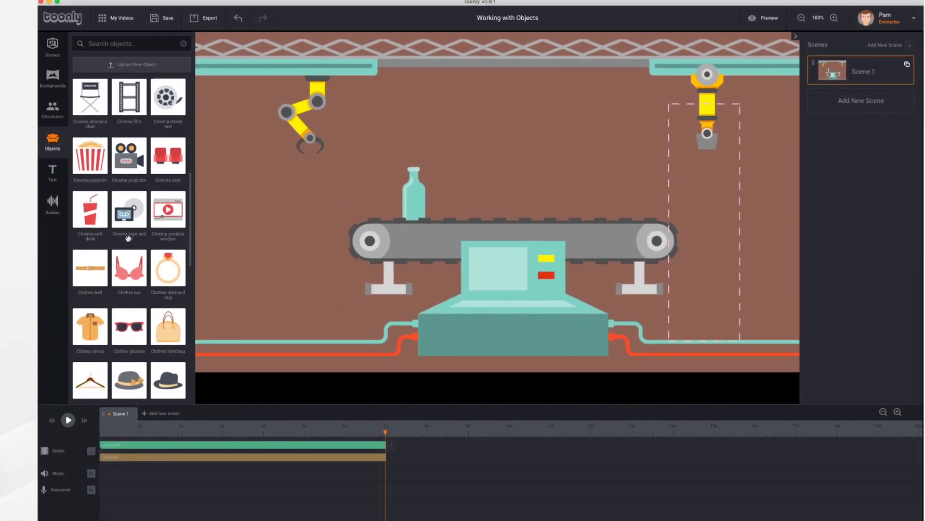
scroll(128, 238, down, 10)
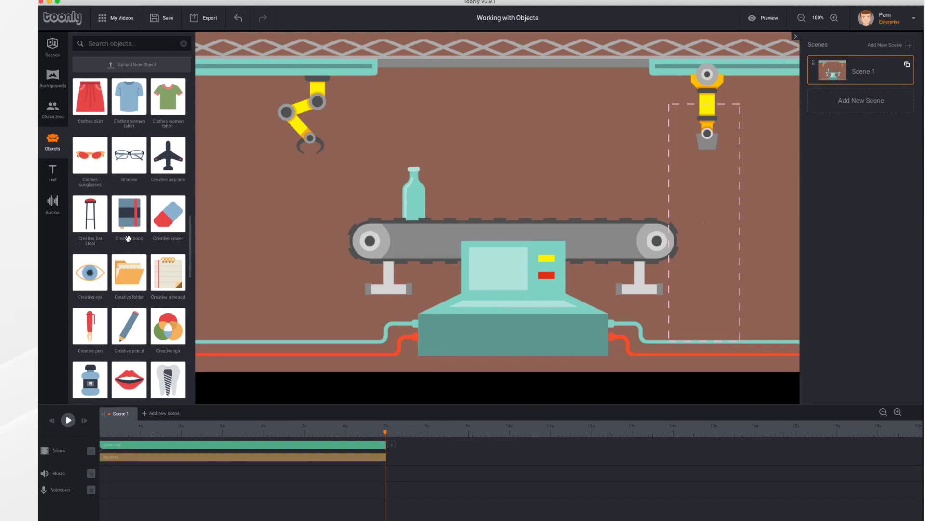
click(132, 43)
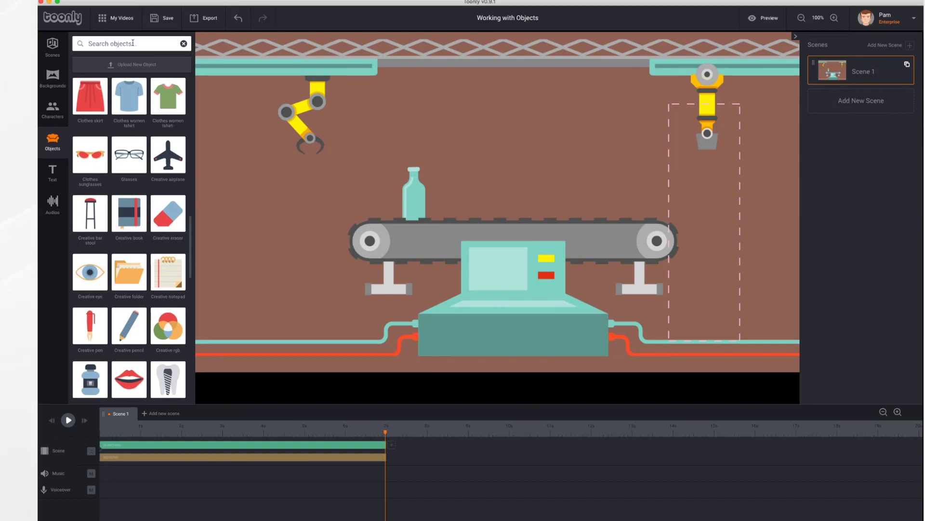
text(fragile)
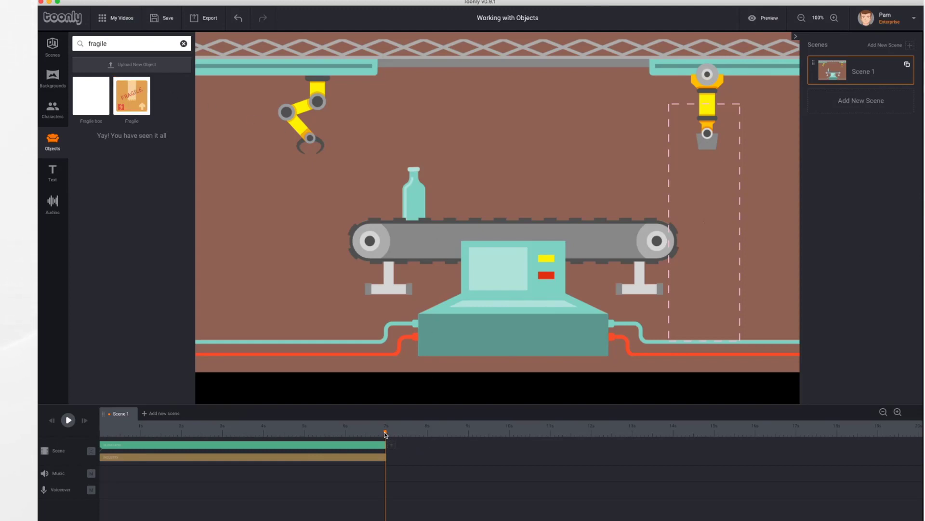
At about 1 s, drop the Fragile box onto the conveyor beside the bottle
drag(386, 433, 141, 426)
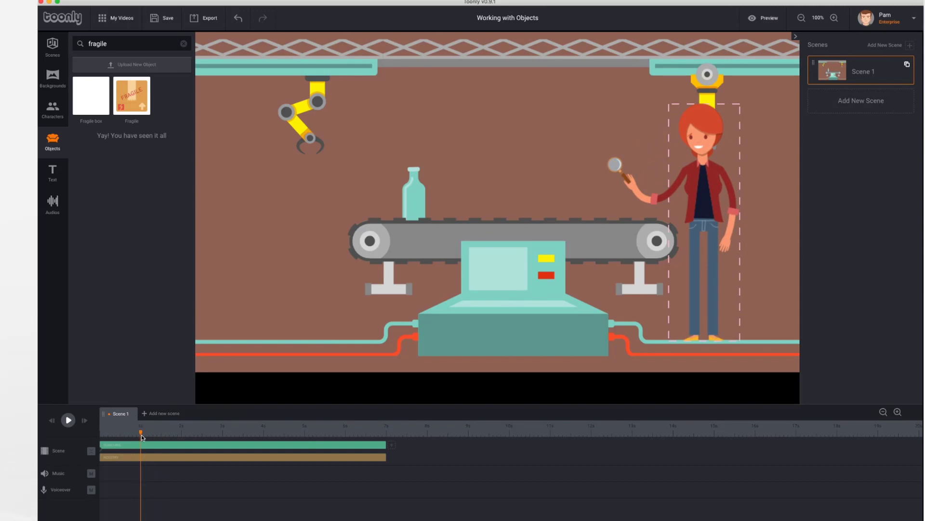
click(137, 100)
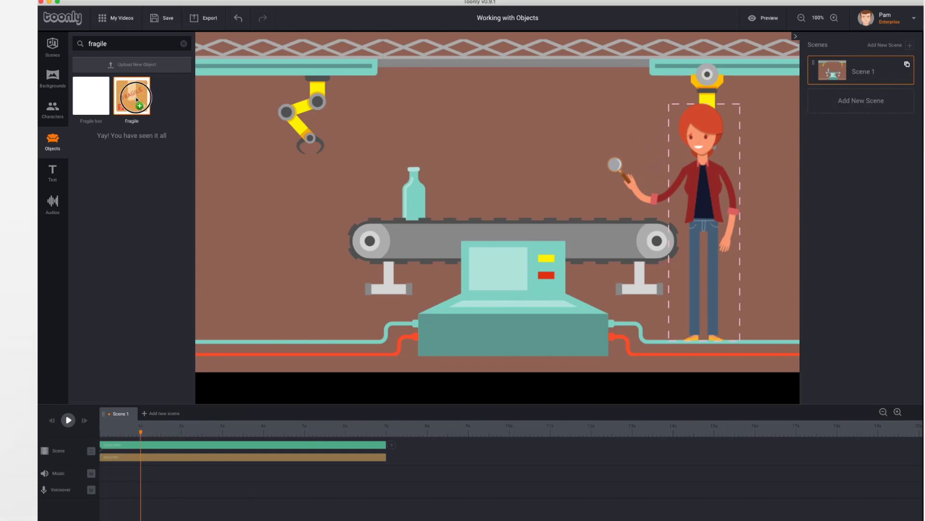
drag(137, 99, 450, 190)
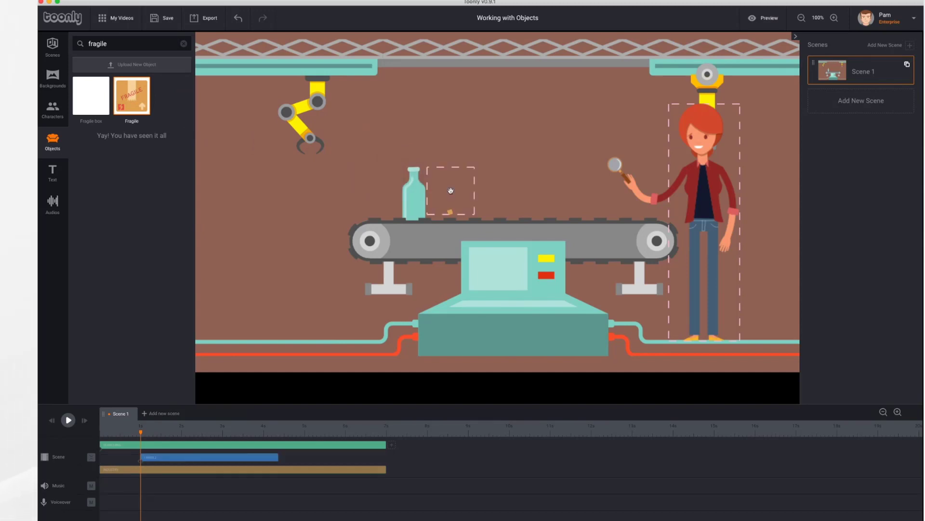
Preview the box's entrance and stretch its clip to the scene's end
click(67, 420)
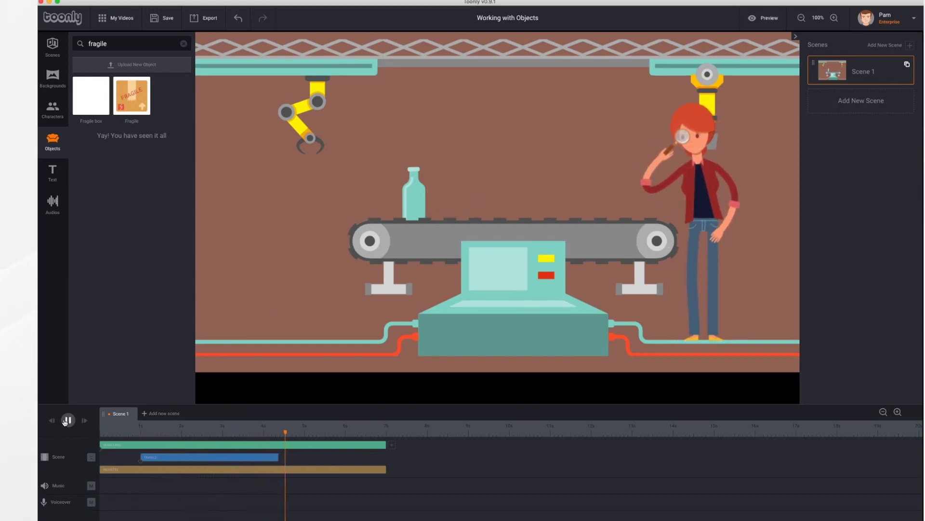
click(67, 420)
drag(279, 457, 385, 464)
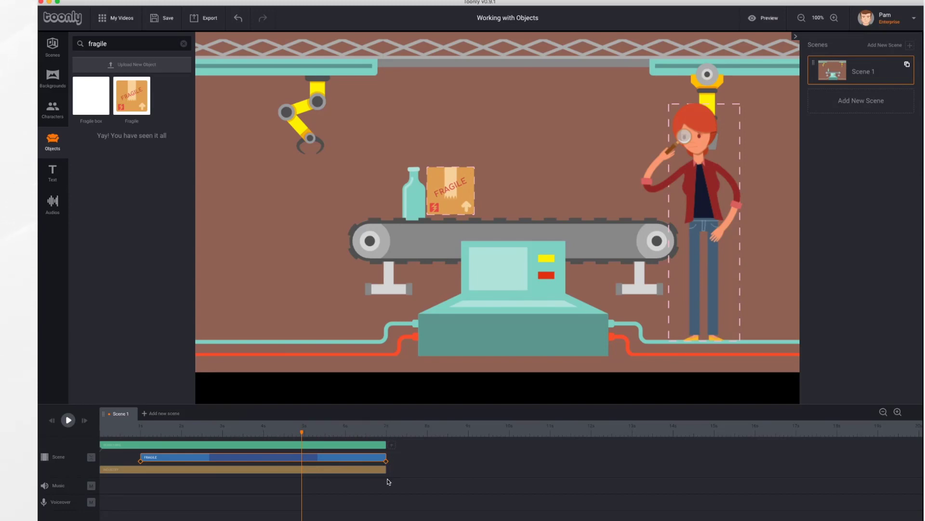
click(455, 179)
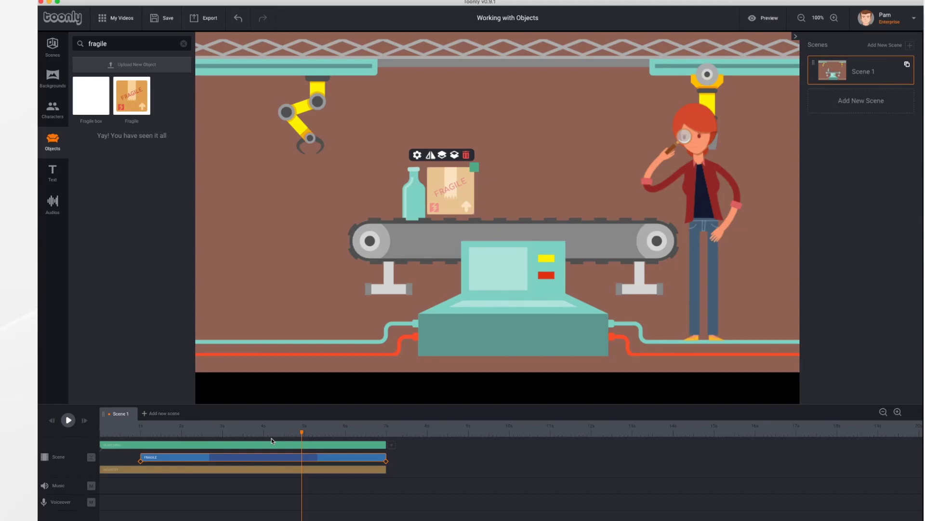
Nudge the box at its clip start, then resize and move it to the conveyor's right end at clip end
click(141, 463)
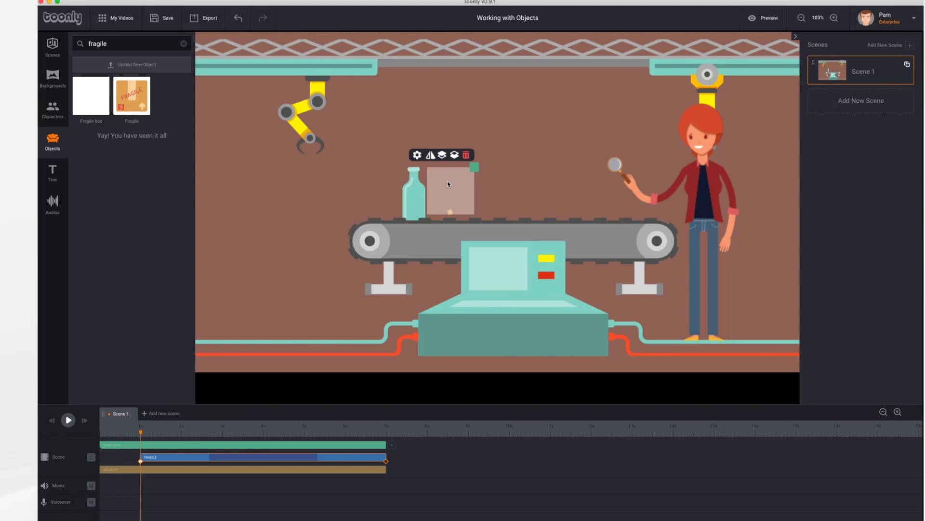
drag(448, 183, 451, 185)
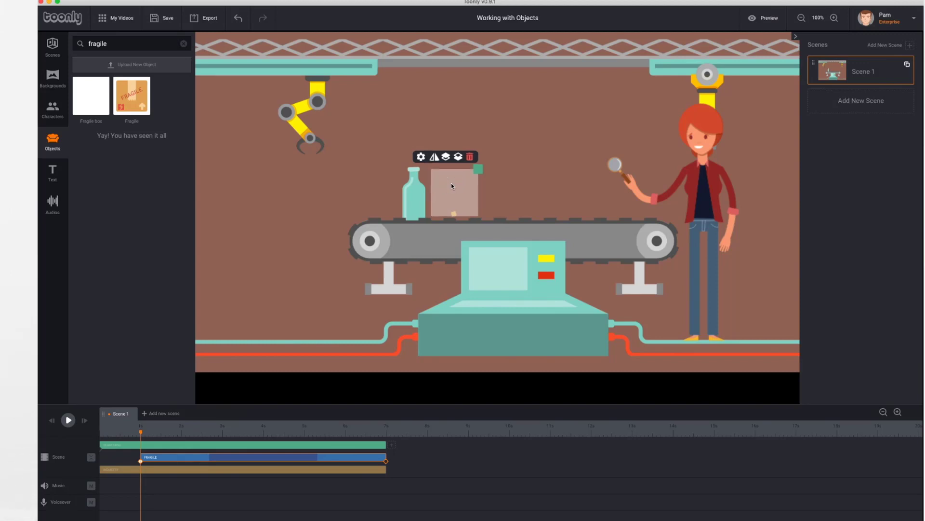
click(387, 463)
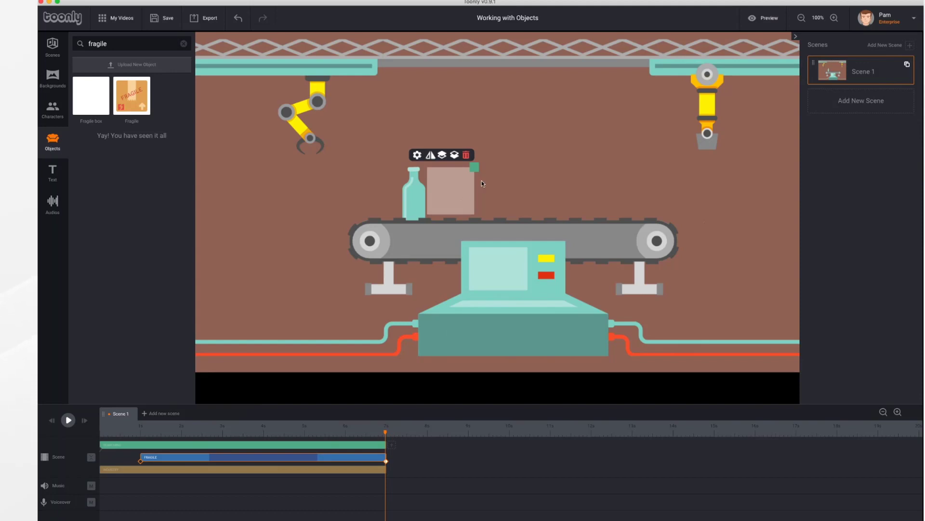
drag(475, 170, 500, 164)
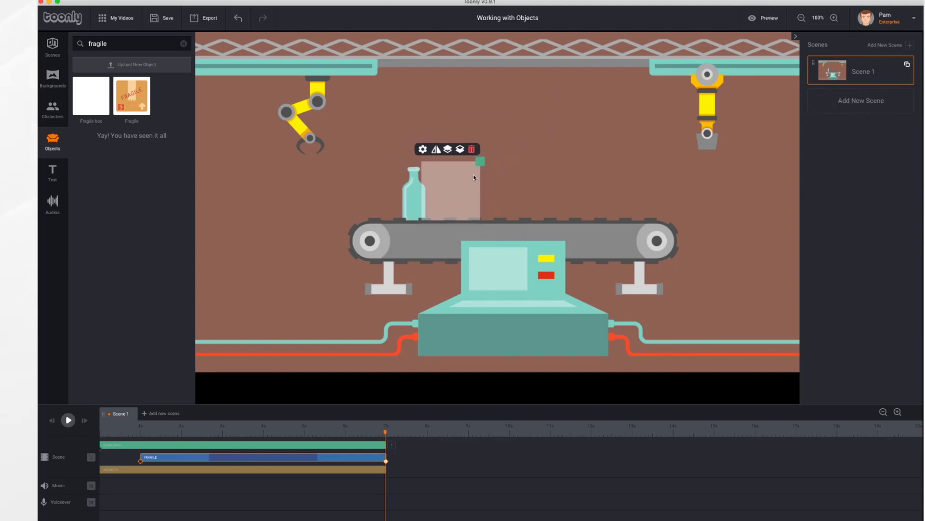
drag(460, 194, 618, 193)
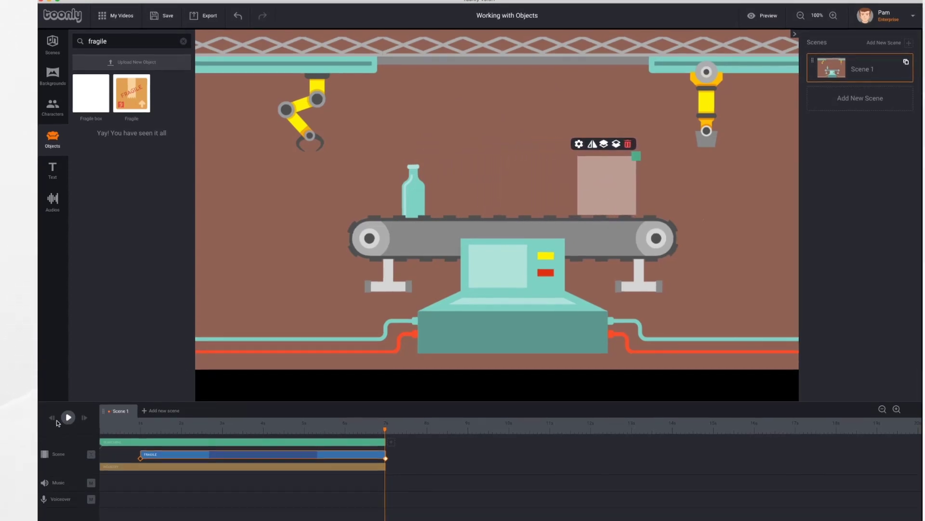
Rewind to the start and play back the box sliding along the conveyor
click(51, 401)
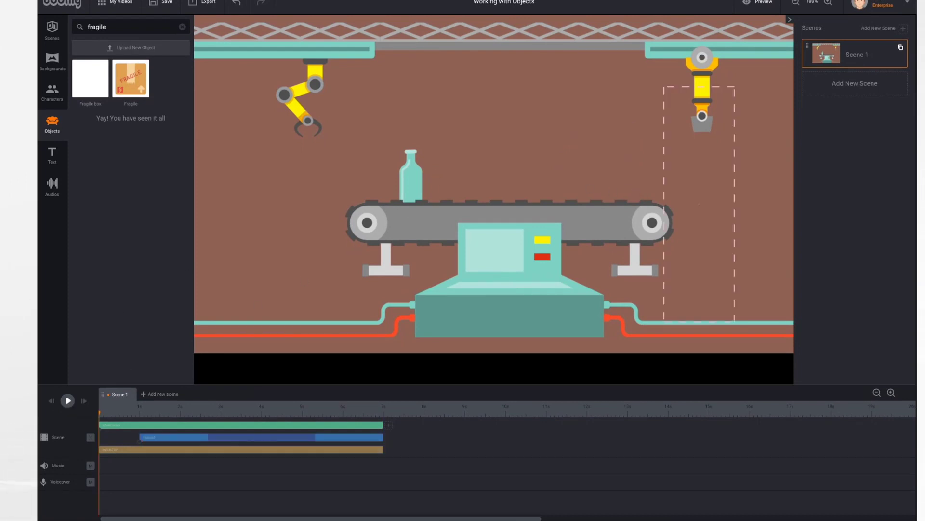
click(68, 401)
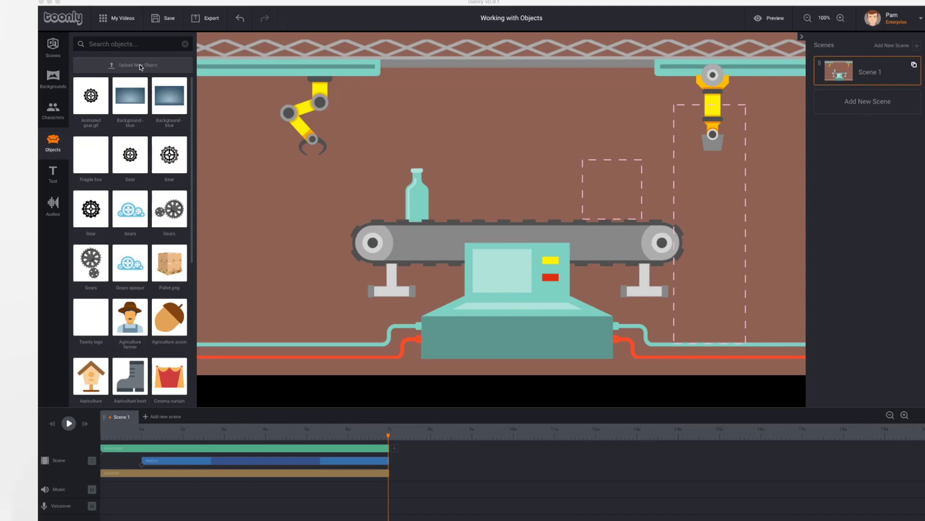
Upload Pallet.png from the Desktop and save it into the objects list
click(140, 67)
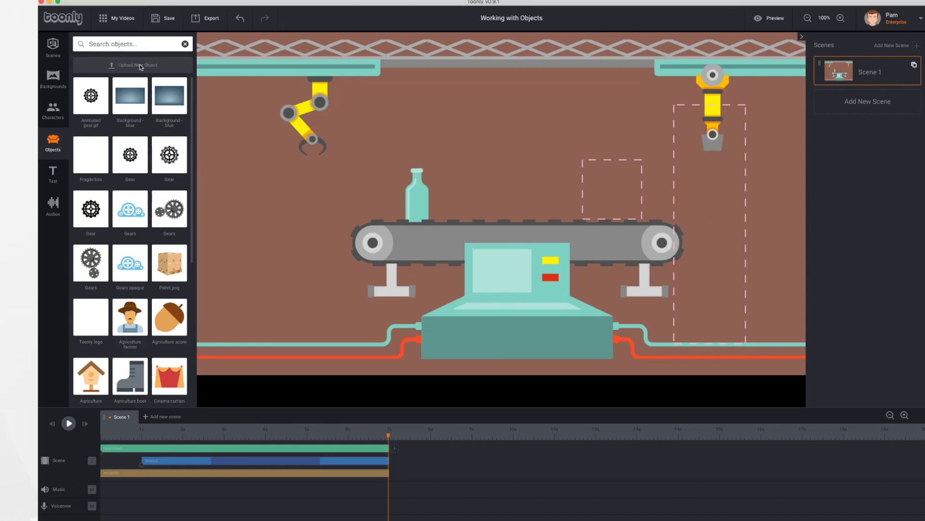
click(141, 66)
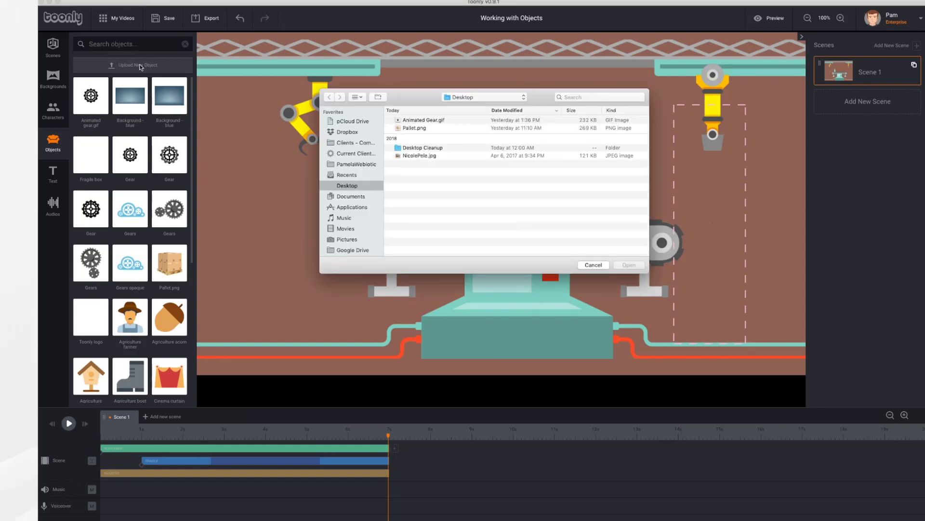
click(418, 128)
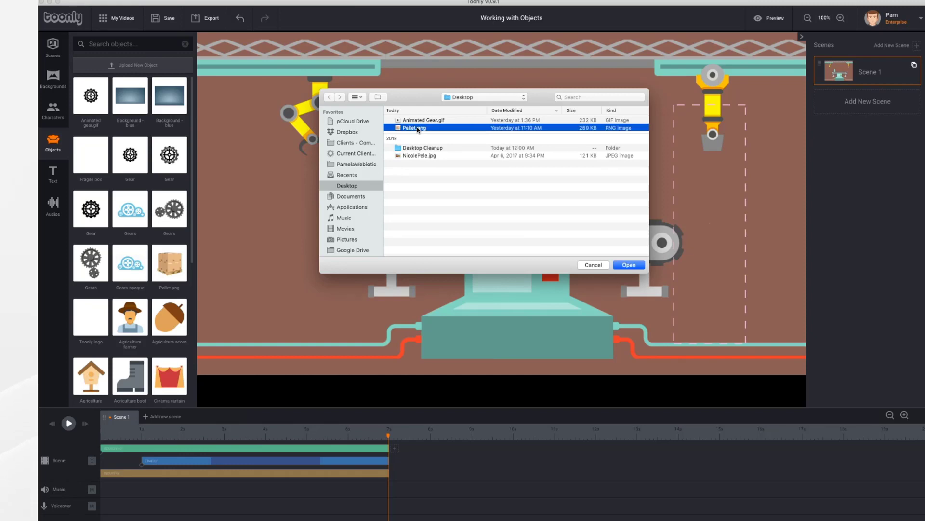
click(632, 265)
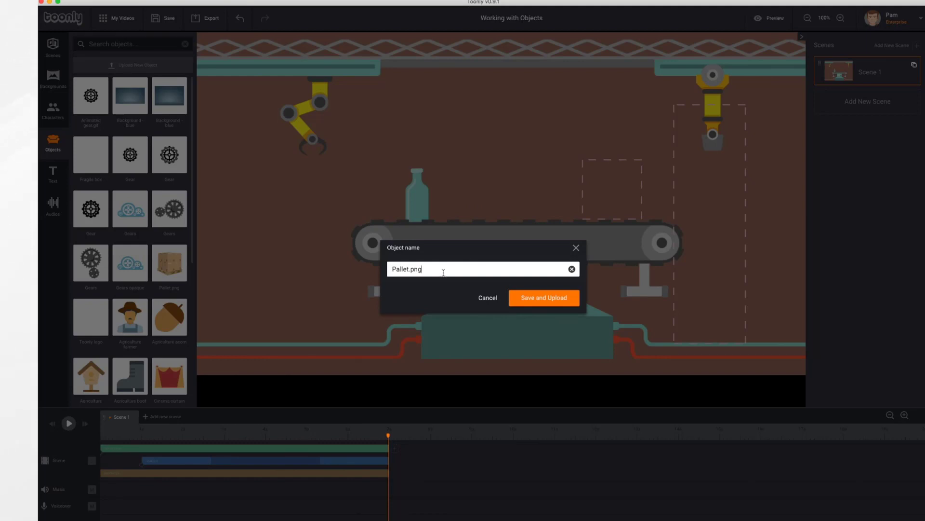
click(546, 298)
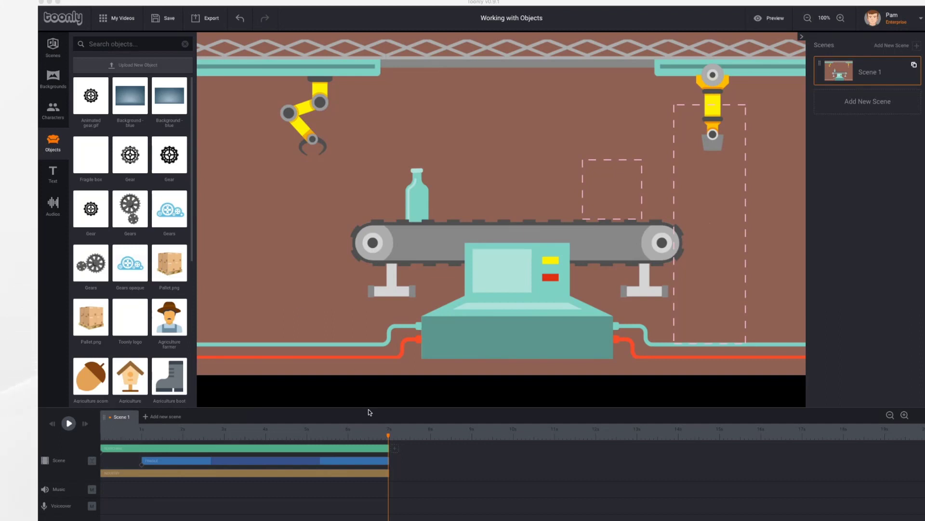
Rewind to the start, drop Pallet.png left of the conveyor, and stretch its clip to the scene end
click(385, 437)
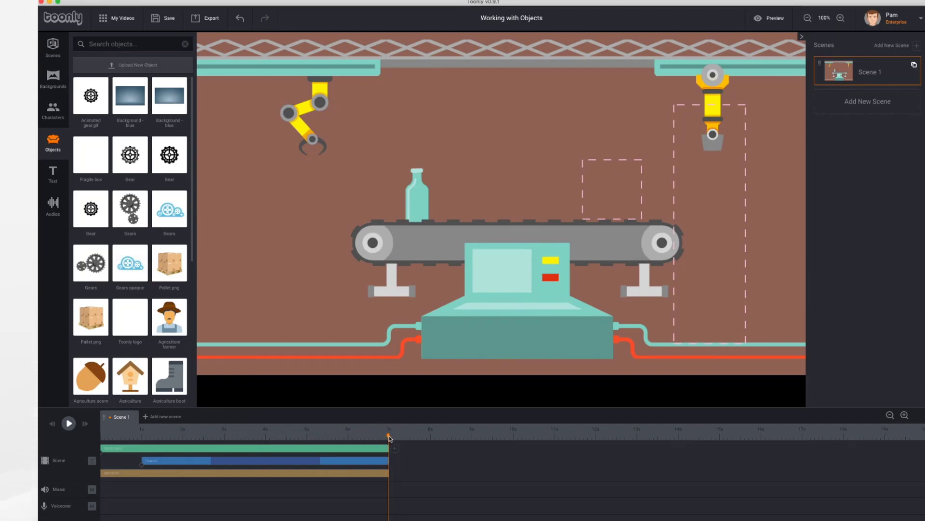
drag(389, 438, 103, 437)
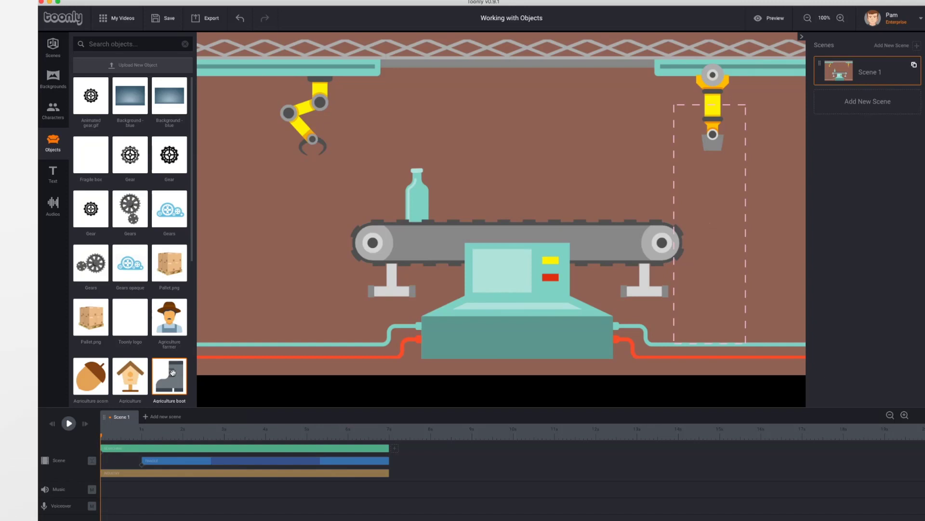
drag(205, 254, 266, 240)
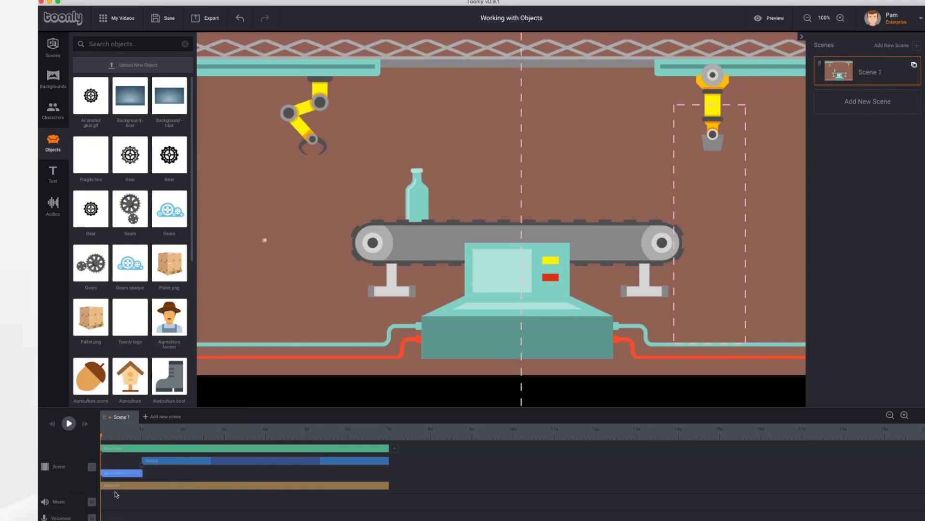
click(135, 473)
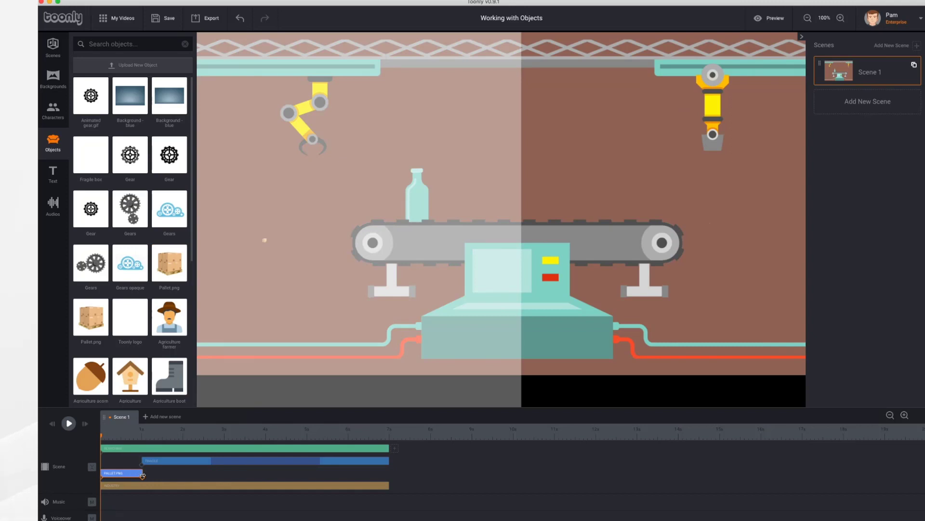
drag(136, 473, 390, 481)
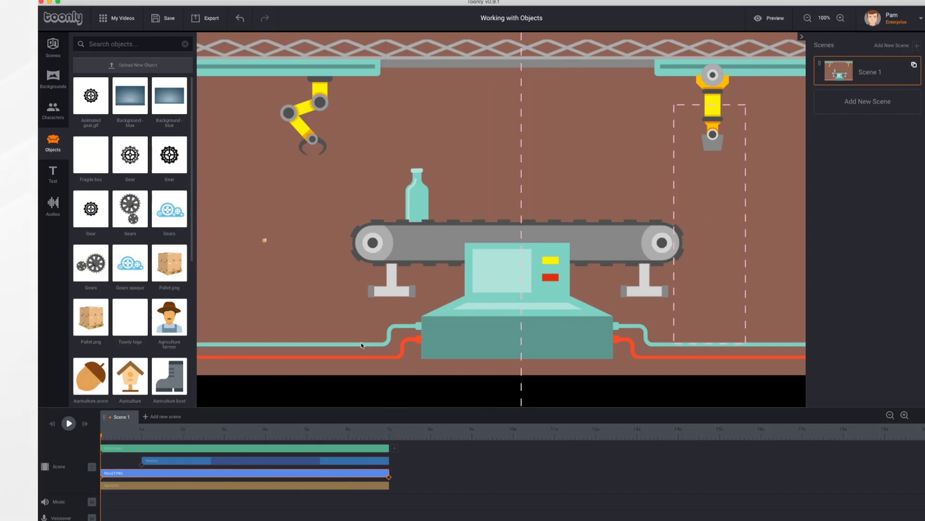
Preview the scene, then shrink the pallet and set it in the lower-left corner beside the conveyor
click(69, 423)
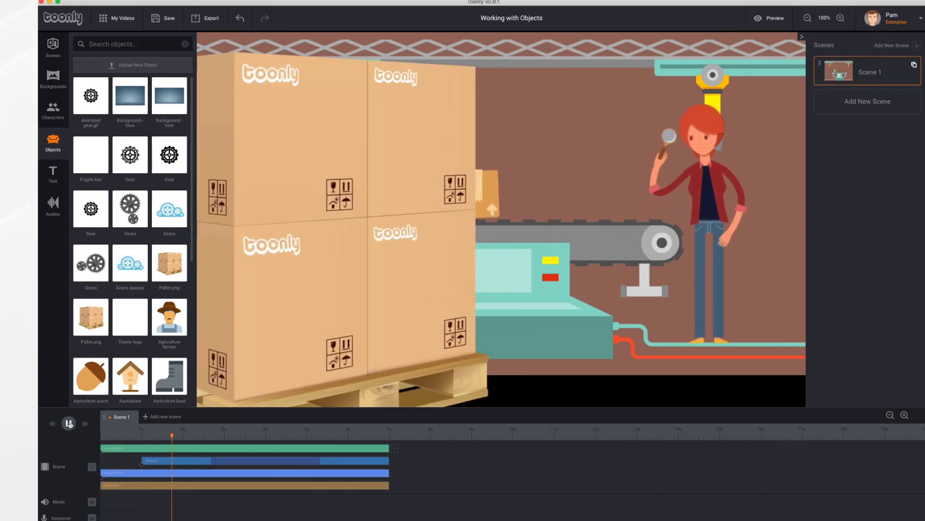
click(69, 423)
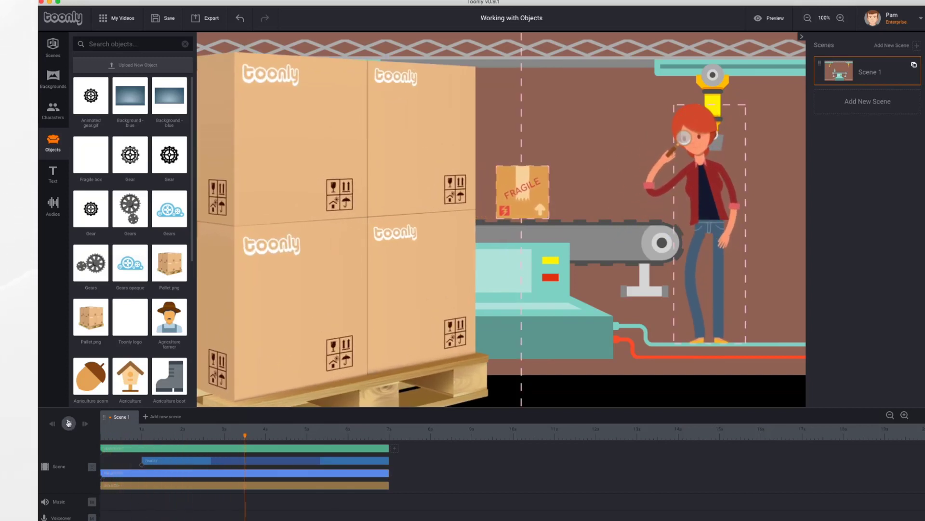
drag(372, 216, 380, 322)
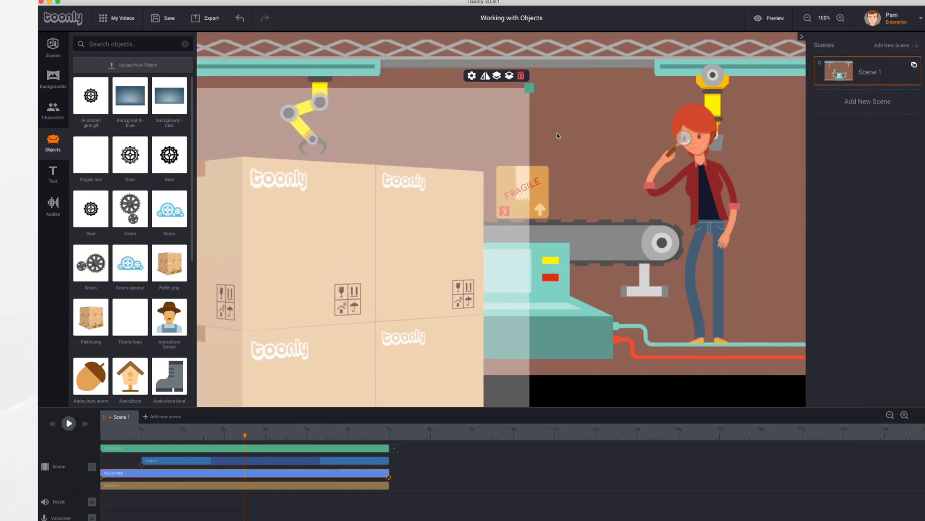
drag(529, 88, 355, 264)
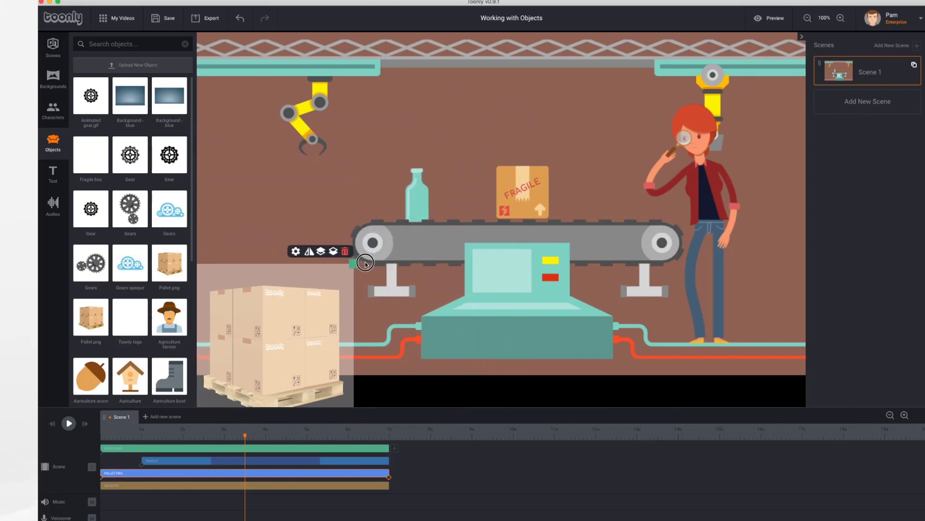
drag(305, 326, 301, 248)
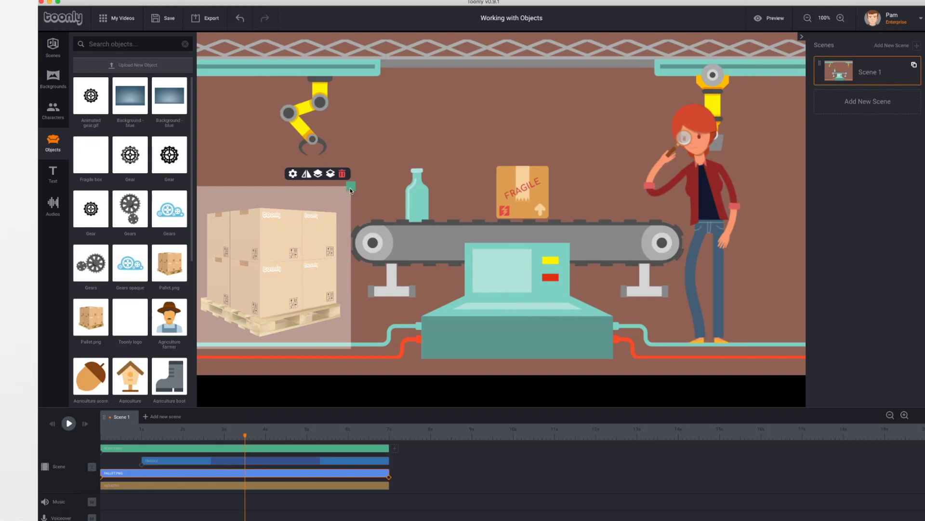
click(53, 424)
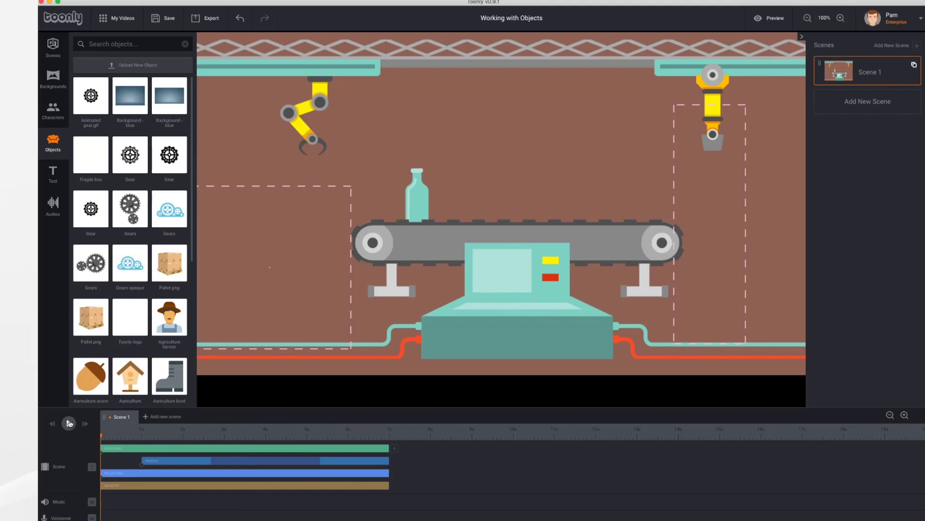
click(69, 423)
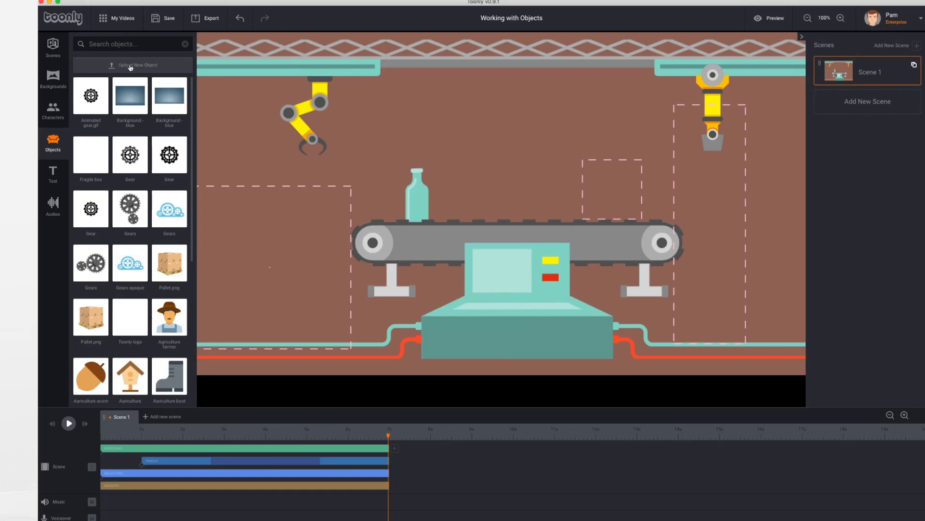
Upload Animated Gear.gif from the Desktop and save it to the object library
click(131, 66)
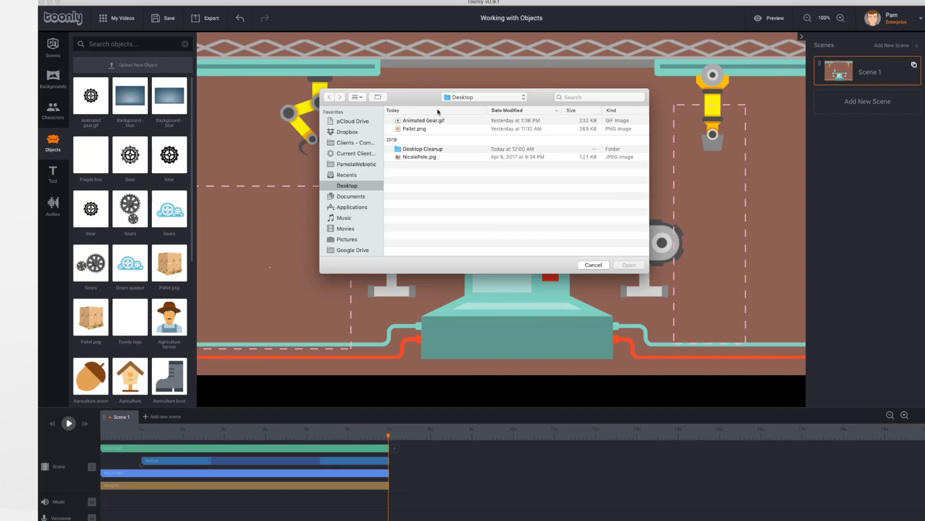
click(435, 121)
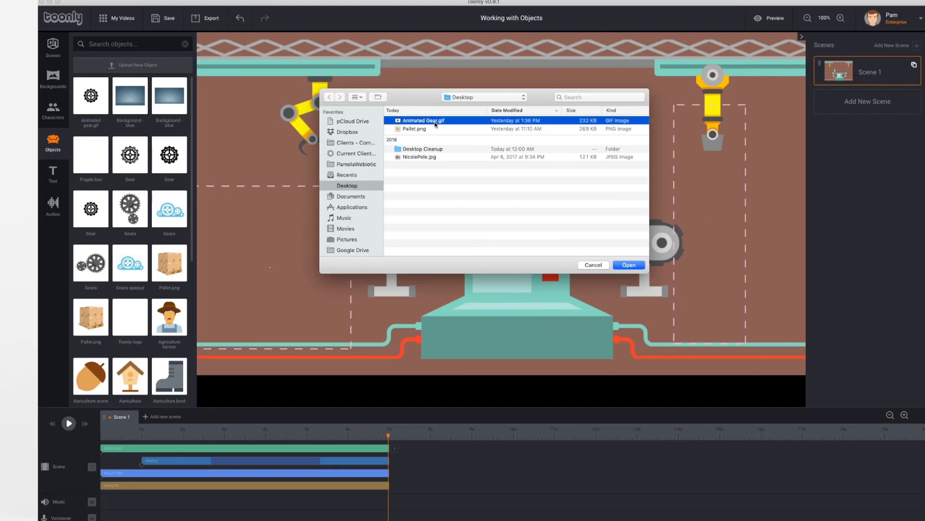
click(629, 264)
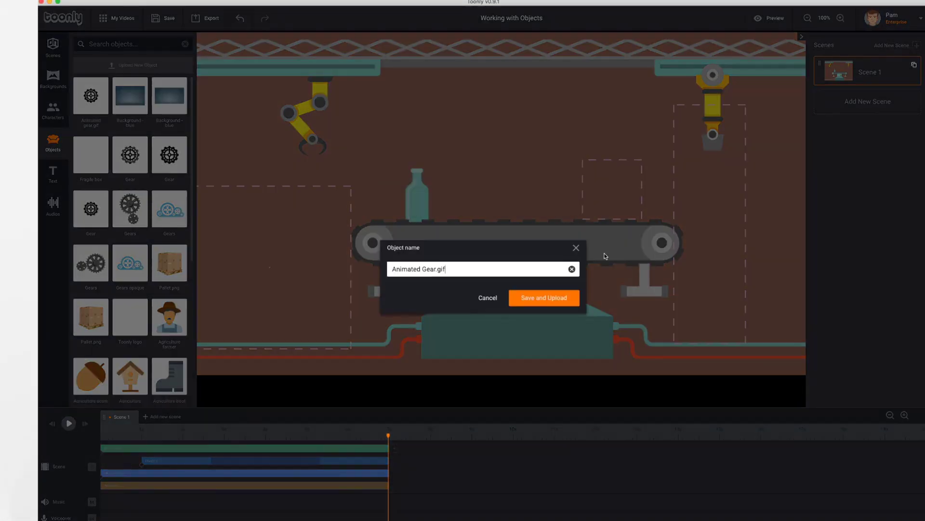
click(557, 303)
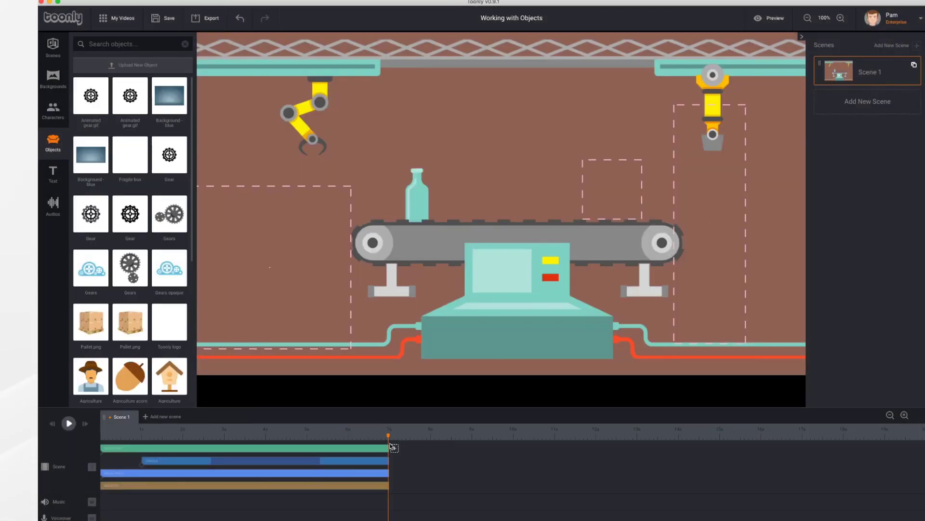
From the scene start, place animated gears over the conveyor's left and right rollers
drag(390, 437, 101, 437)
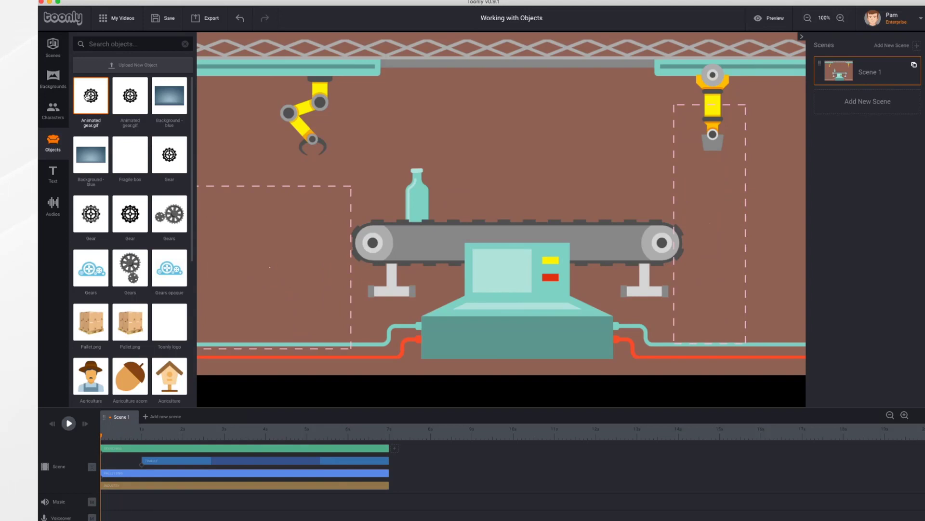
drag(87, 97, 375, 242)
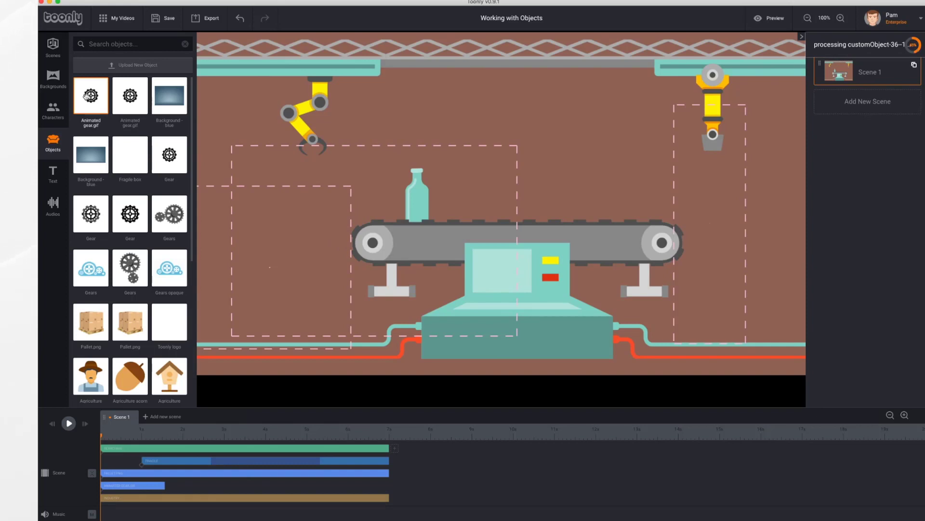
drag(88, 96, 662, 243)
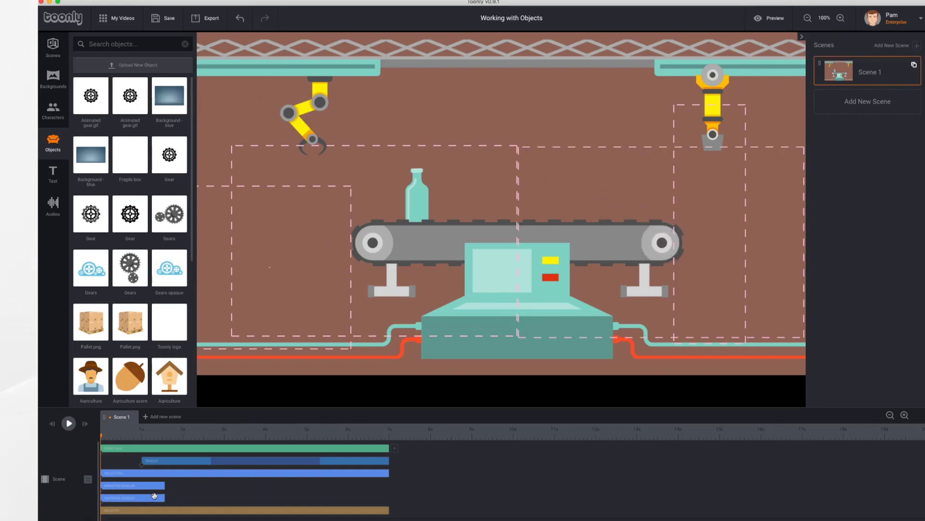
Stretch both gear clips so they last until the scene's end
drag(165, 485, 389, 484)
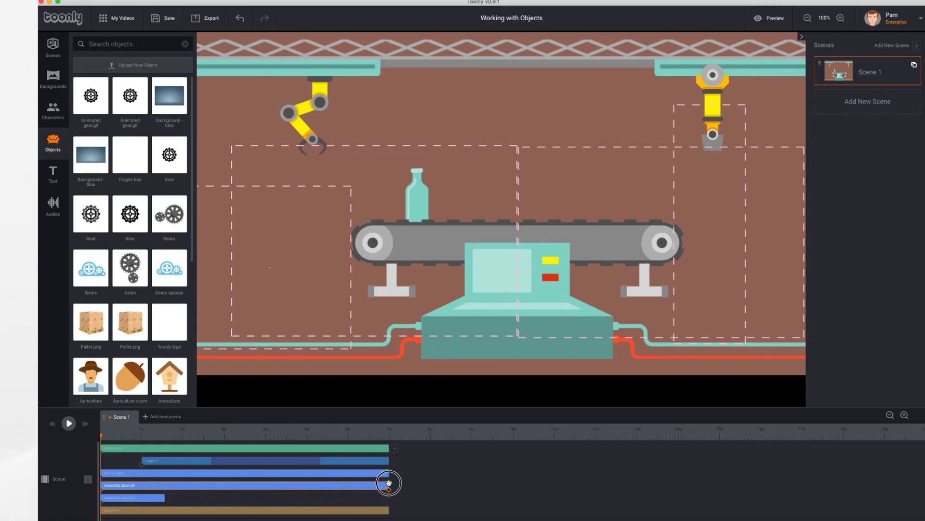
click(152, 497)
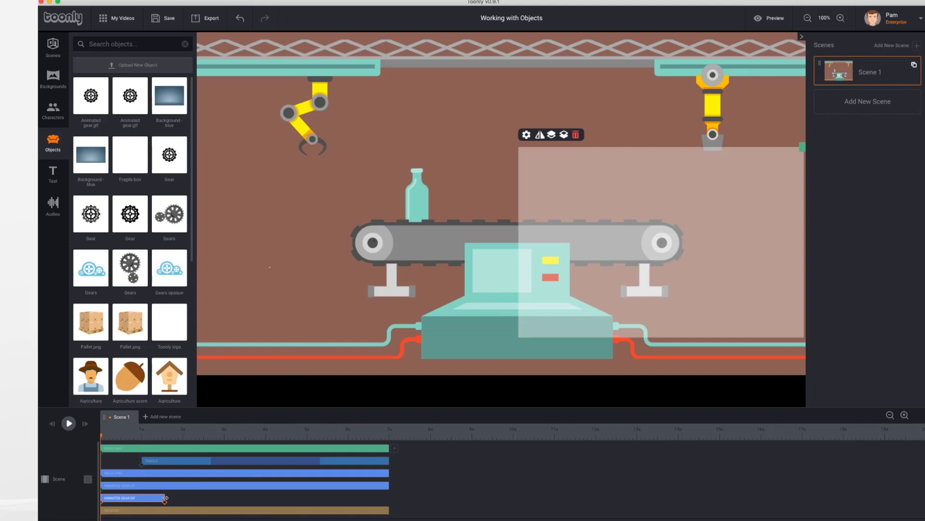
drag(166, 497, 388, 501)
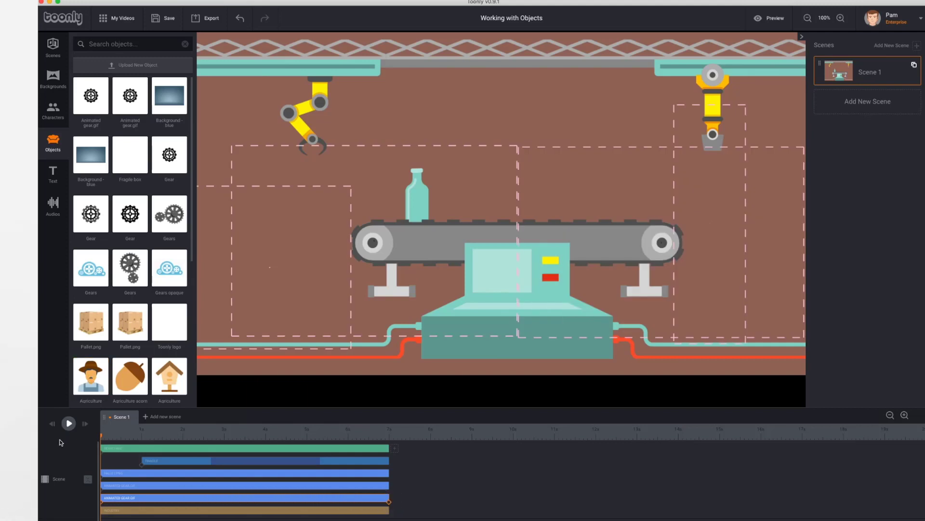
Preview the scene, then shrink the left gear and nudge it onto the left roller
click(68, 423)
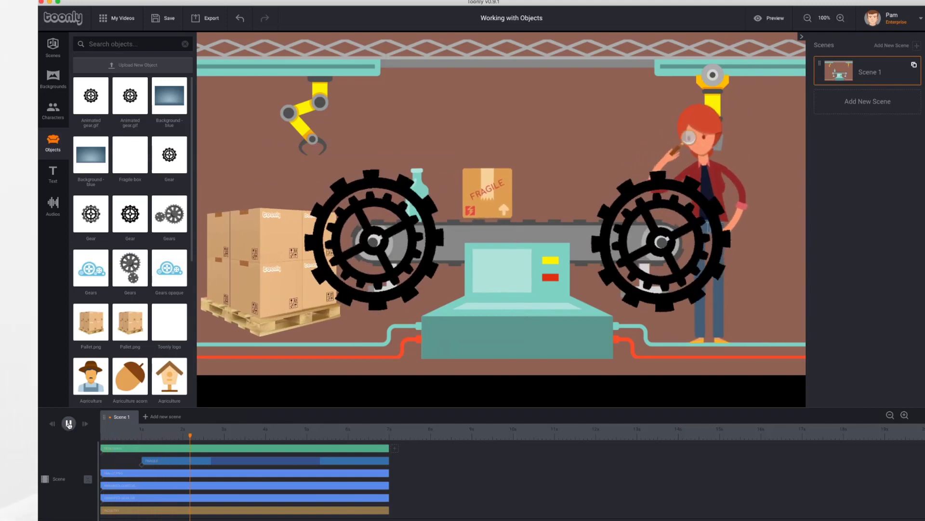
click(68, 423)
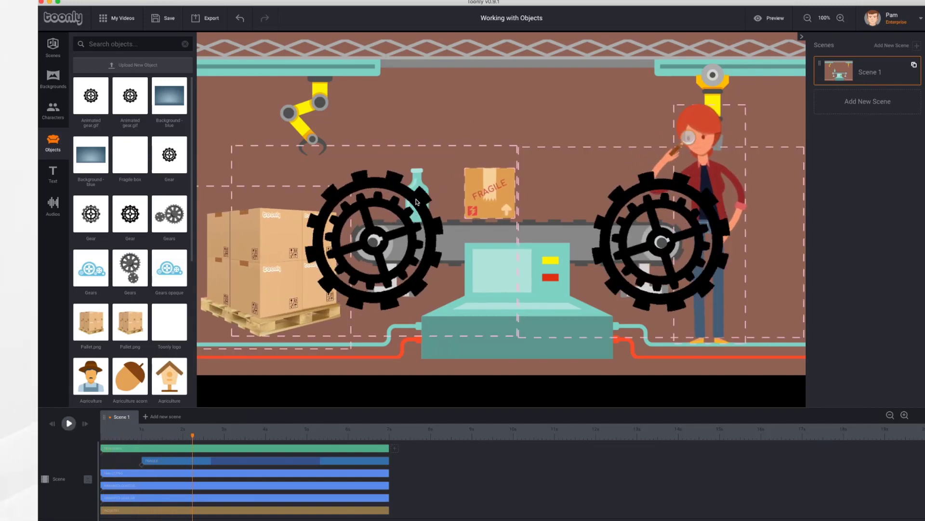
click(394, 205)
drag(517, 147, 412, 220)
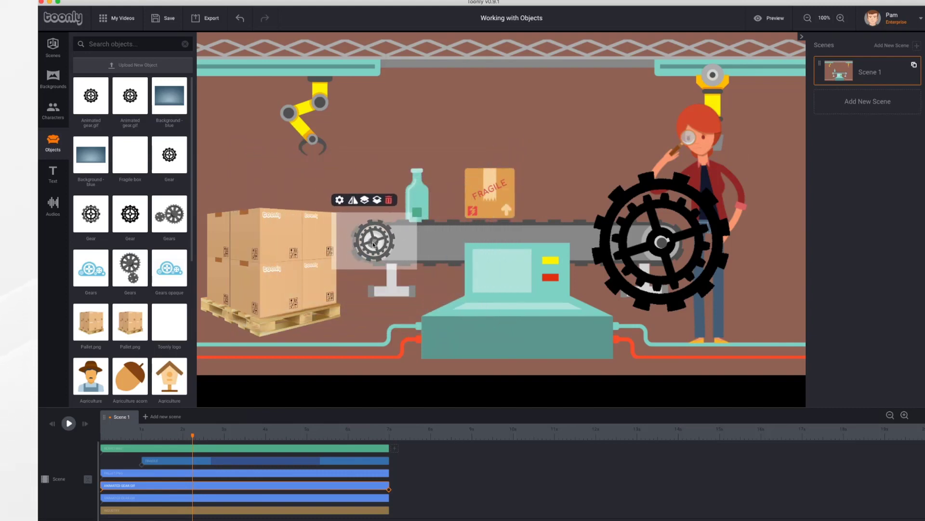
drag(372, 242, 370, 245)
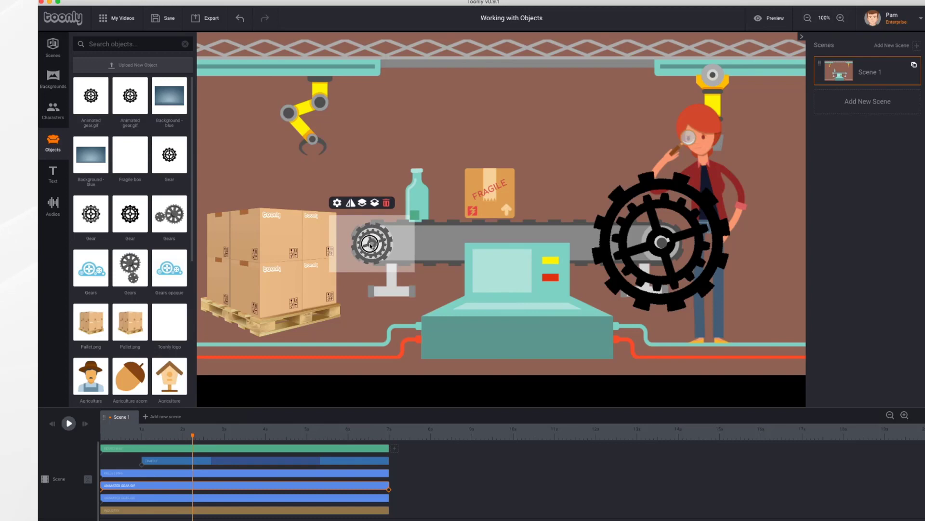
Shrink the large gear to the small gear's size, place it on the right roller, and rewind
click(662, 242)
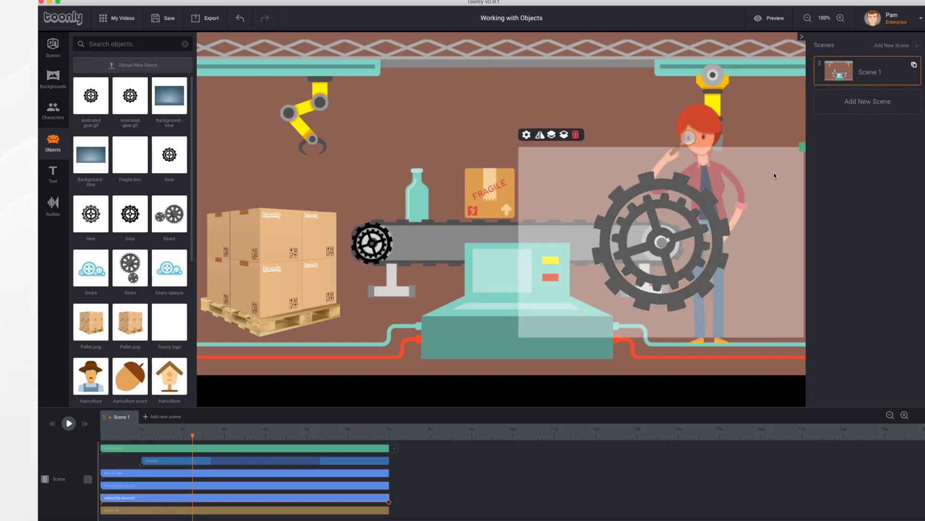
drag(802, 147, 703, 213)
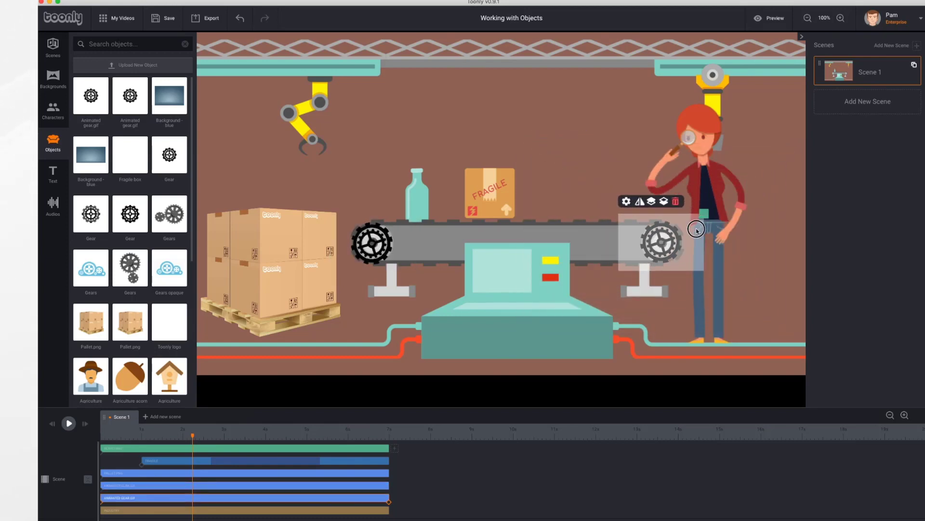
drag(661, 241, 663, 242)
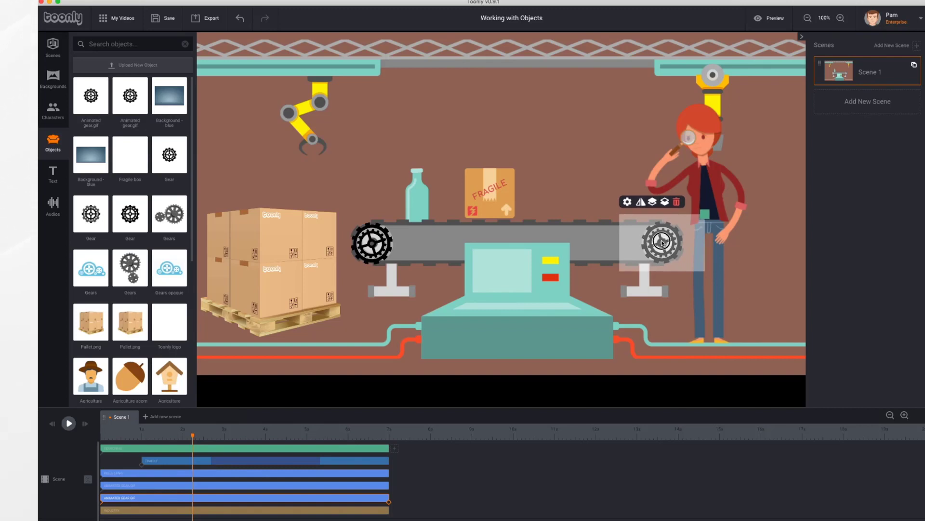
click(370, 245)
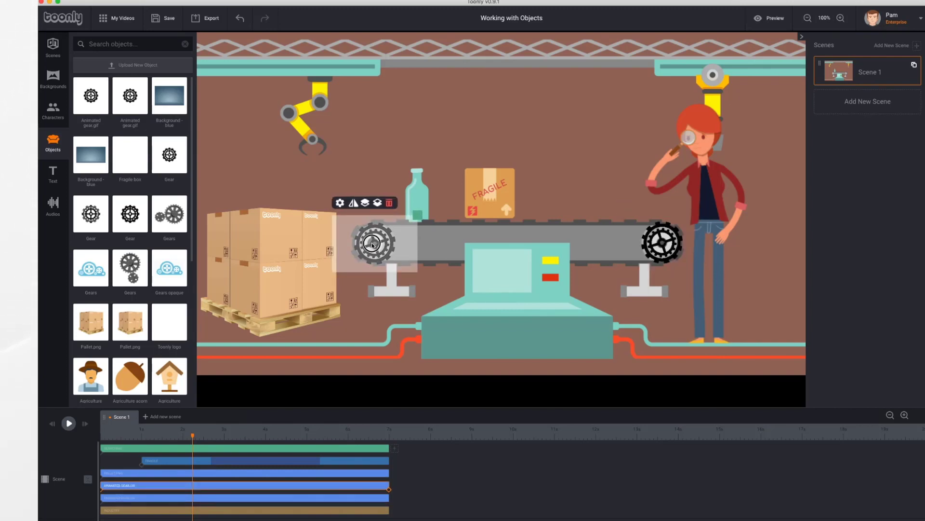
click(372, 244)
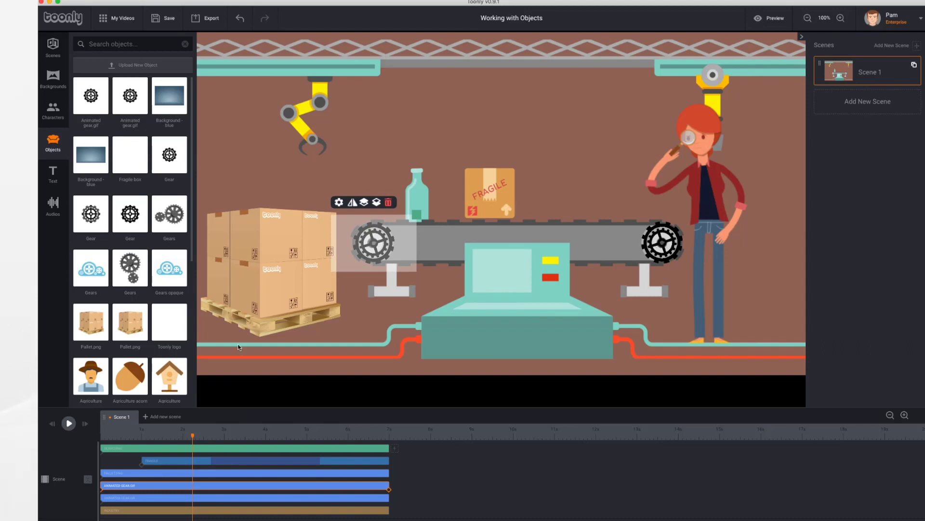
click(53, 424)
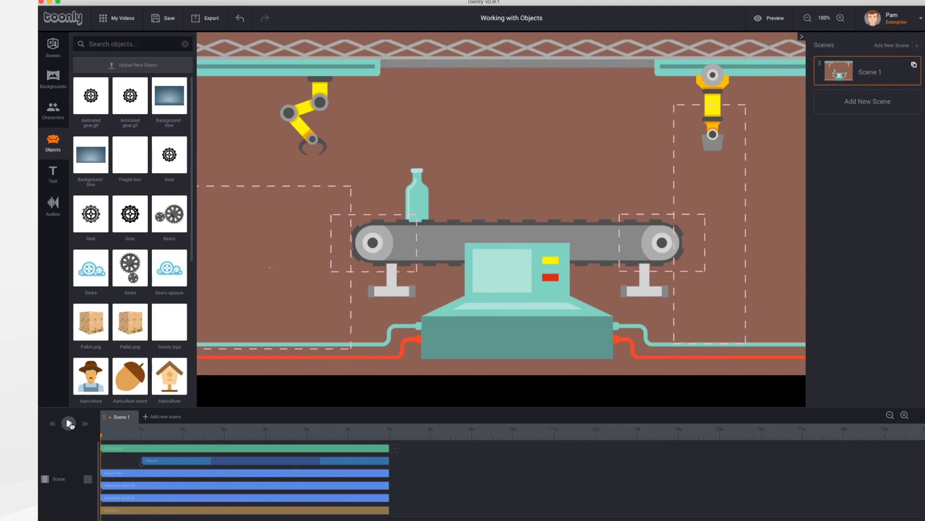
Play the scene, move the playhead back to about 5.8 s, and select the Animated gear.gif track
click(69, 423)
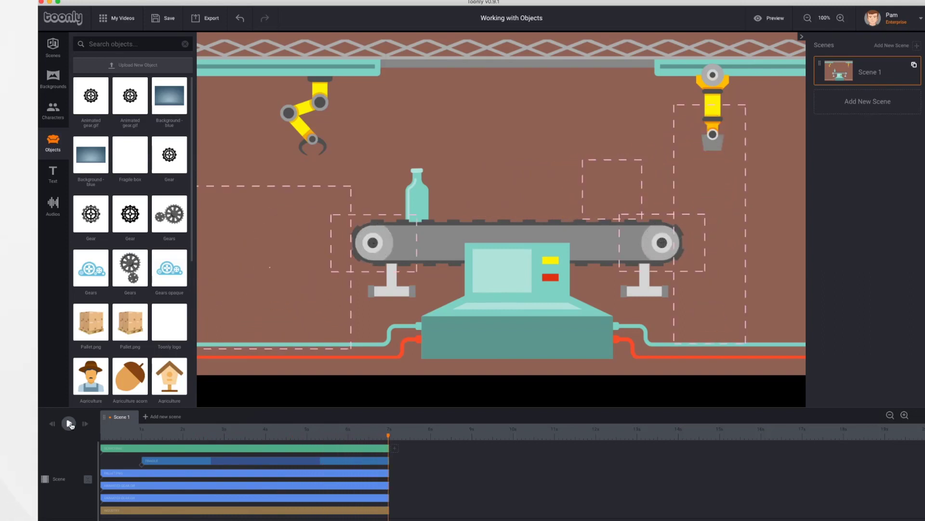
click(16, 482)
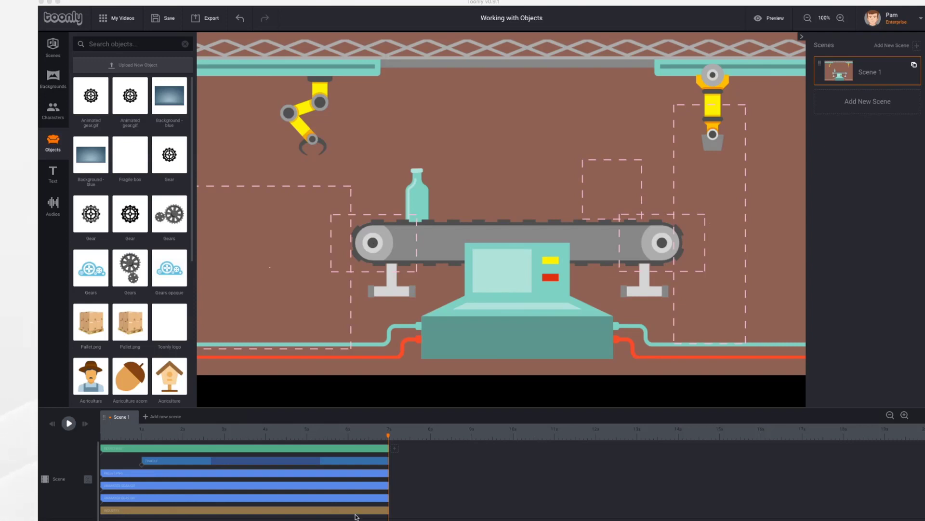
click(390, 438)
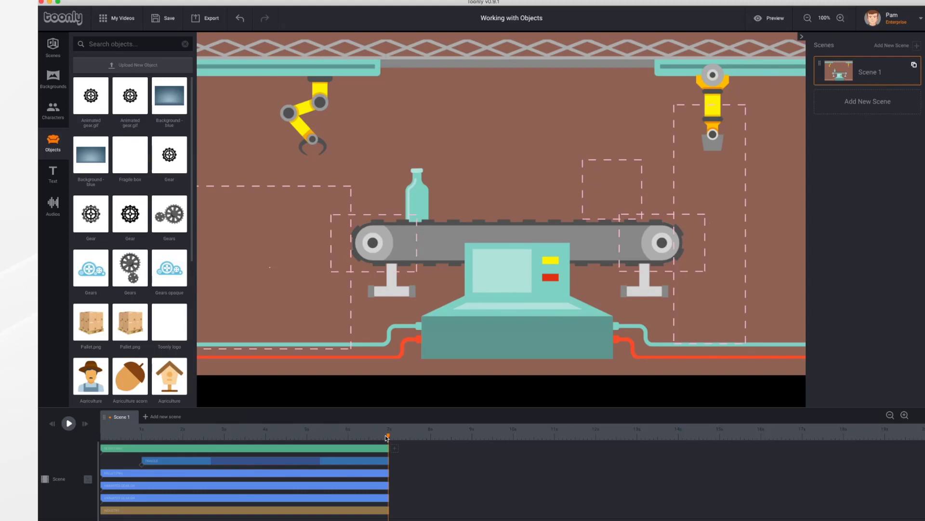
drag(390, 438, 341, 437)
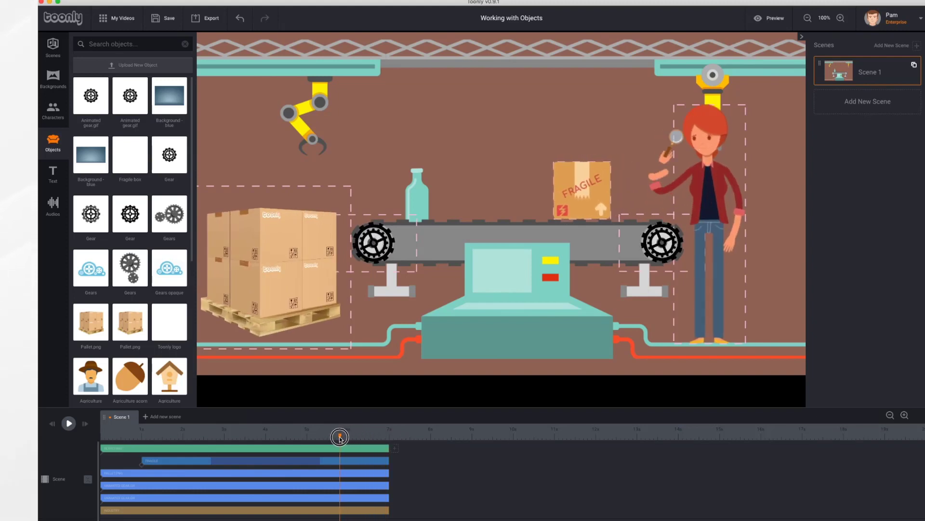
click(327, 486)
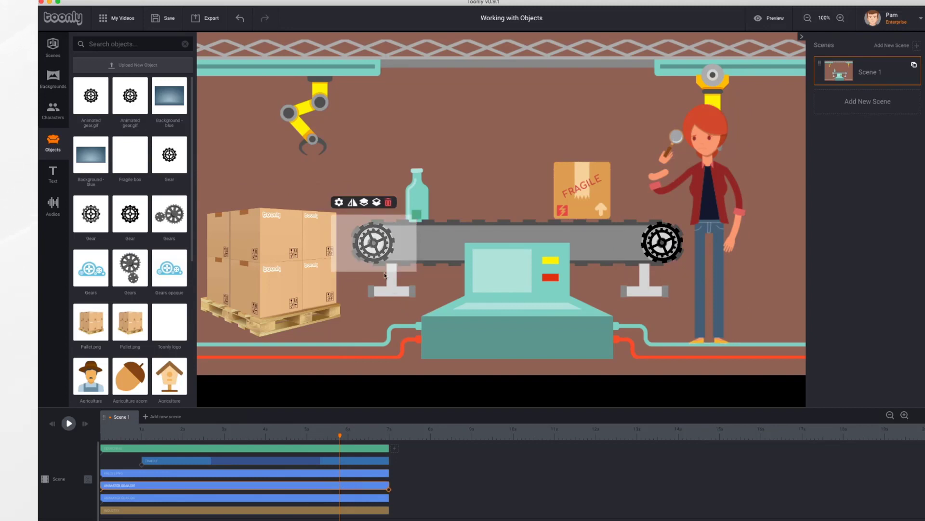
In the left gear's settings, set In Effect to Grow and Out Effect to Shrink, then save
click(340, 203)
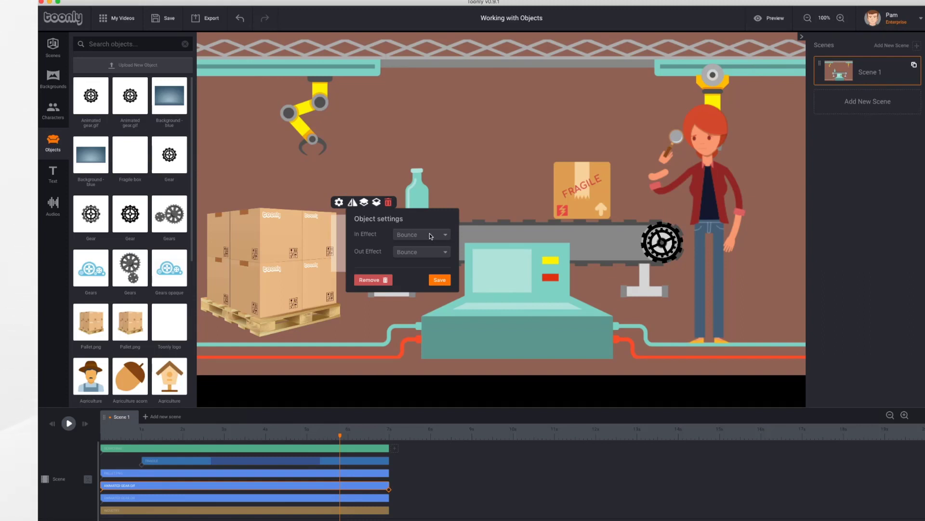
click(430, 236)
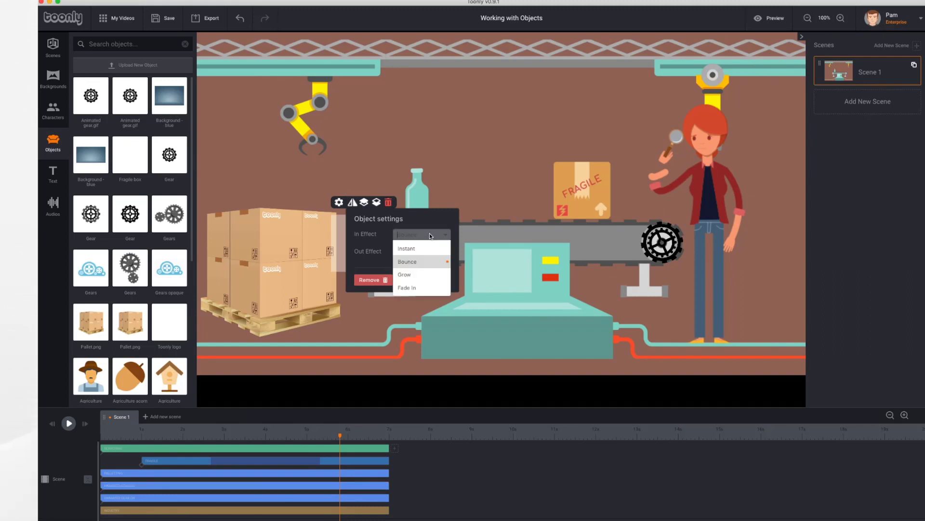
click(426, 275)
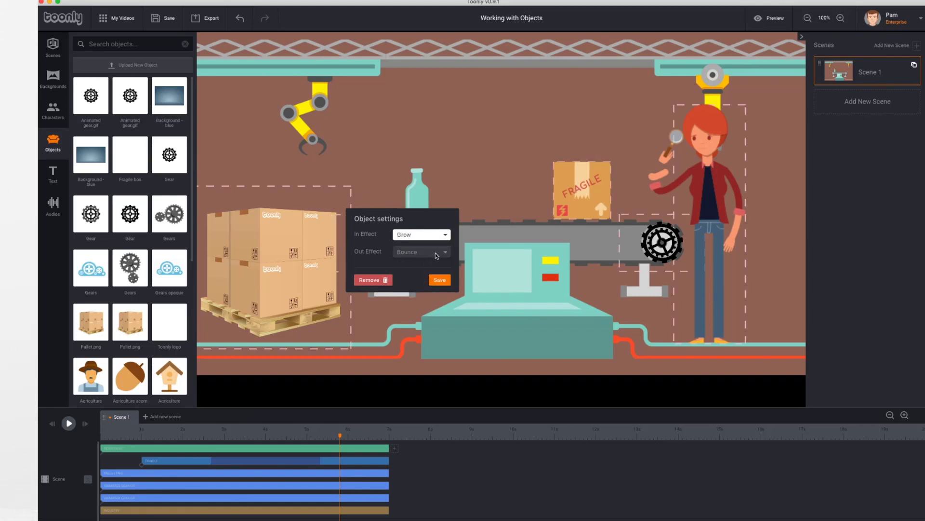
click(437, 255)
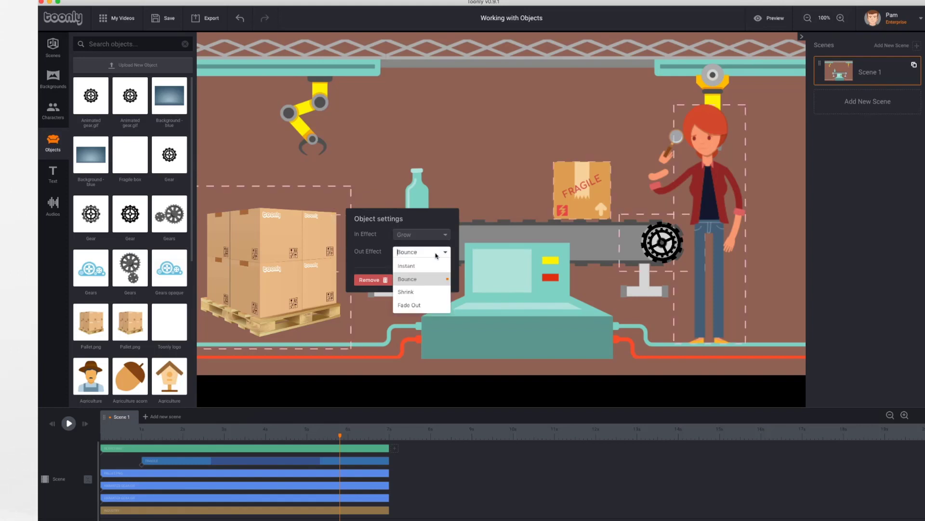
click(414, 293)
click(440, 280)
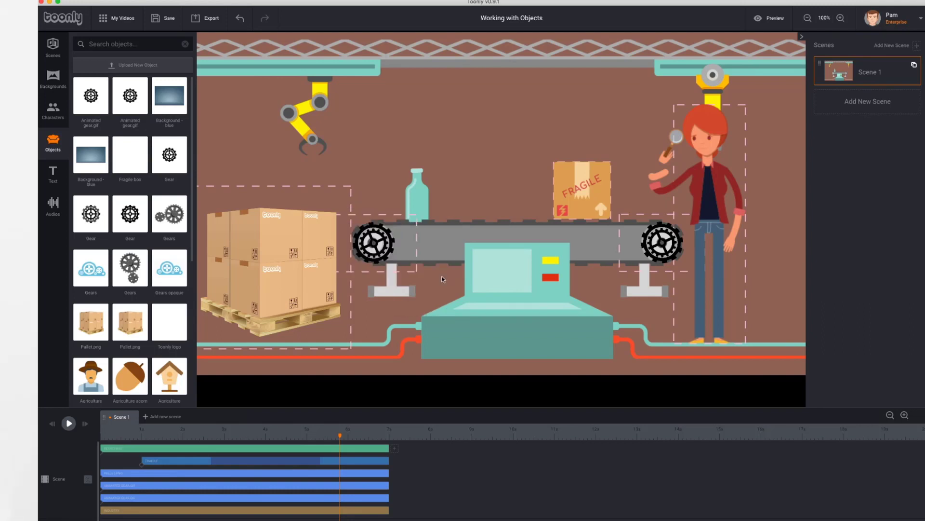
Set the right gear's In Effect to Grow and Out Effect to Shrink, then save
click(664, 243)
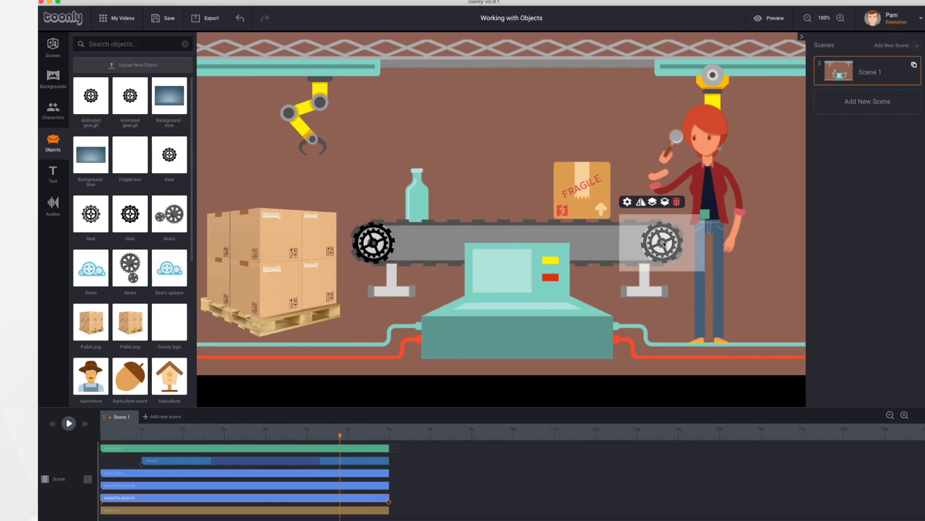
click(627, 202)
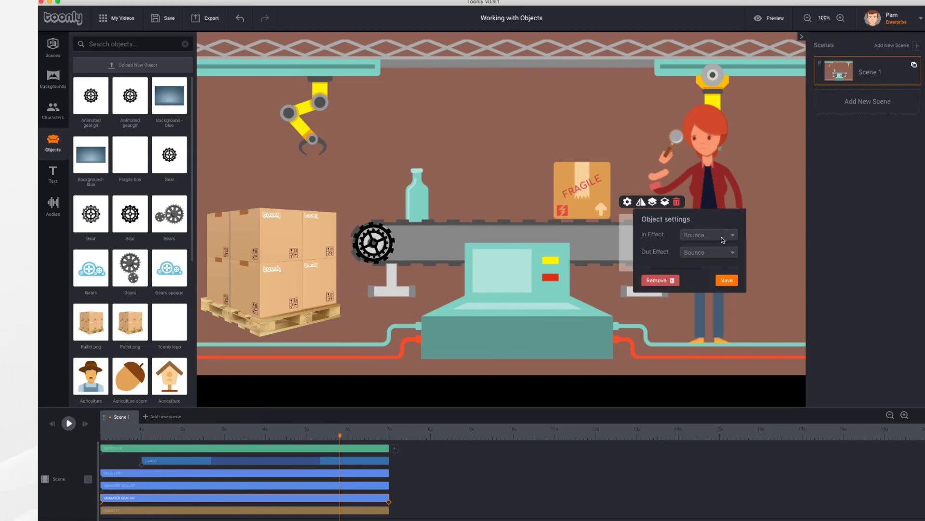
click(721, 234)
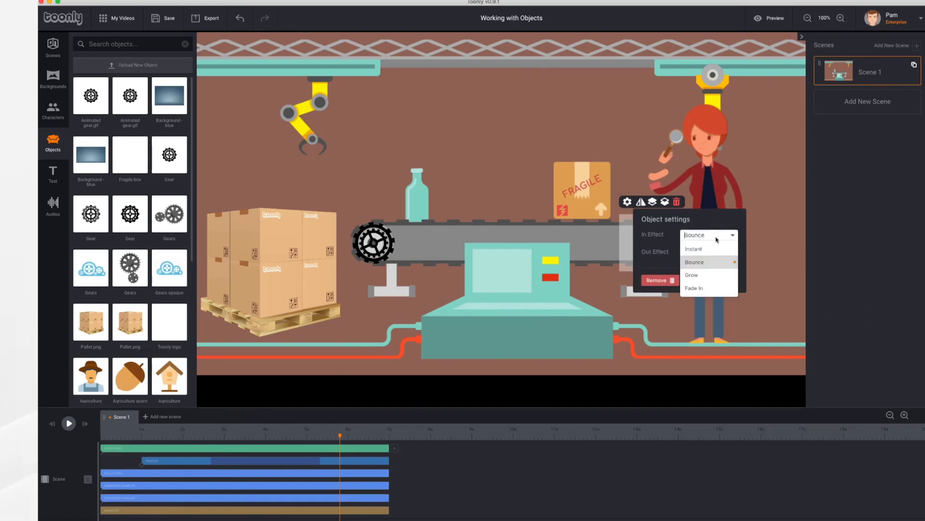
click(699, 274)
click(711, 254)
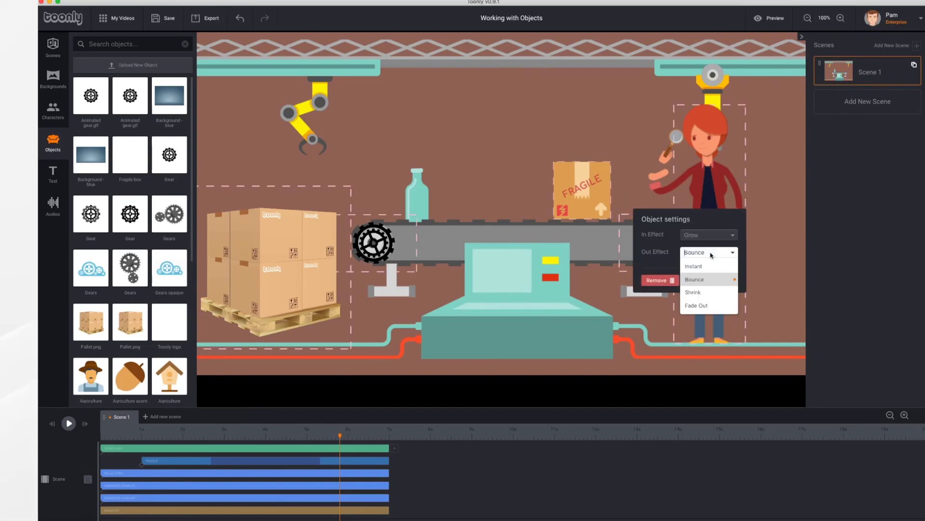
click(700, 293)
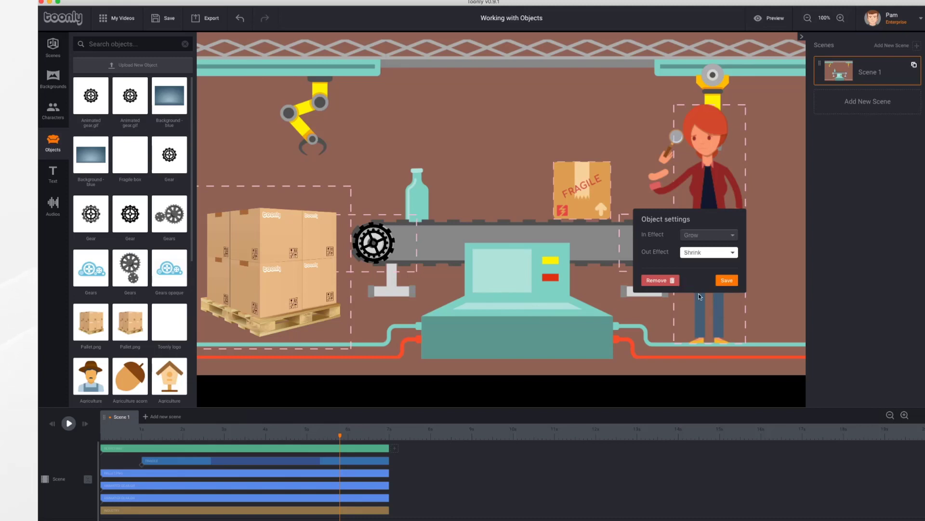
click(728, 281)
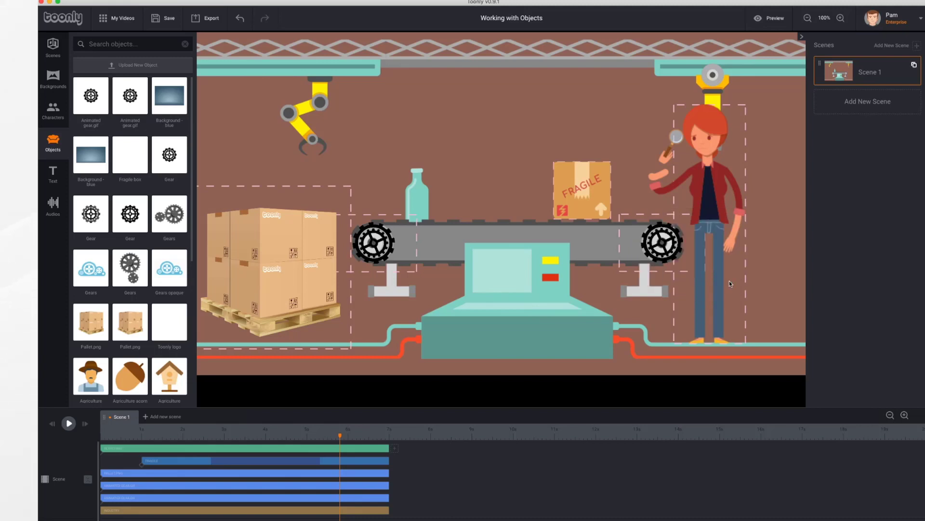
Rewind to the start and replay the scene to watch the gears grow in
click(52, 424)
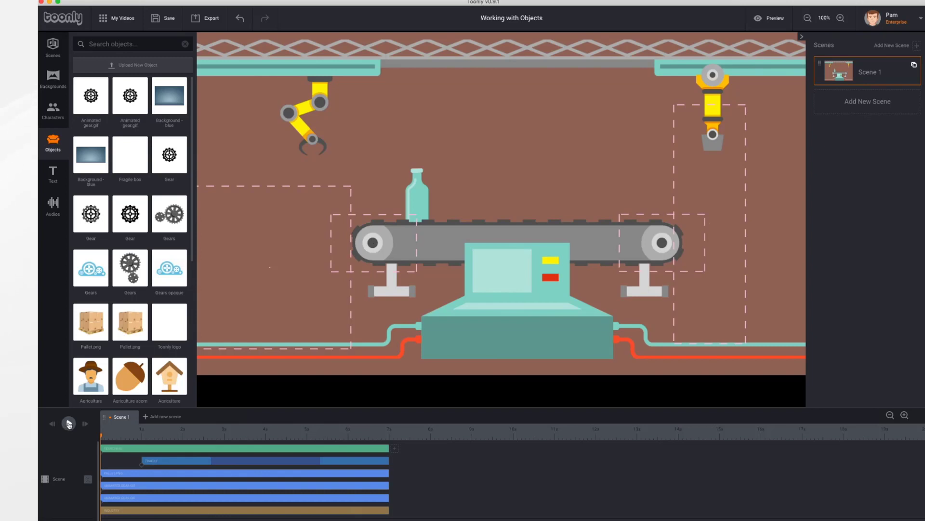
click(69, 425)
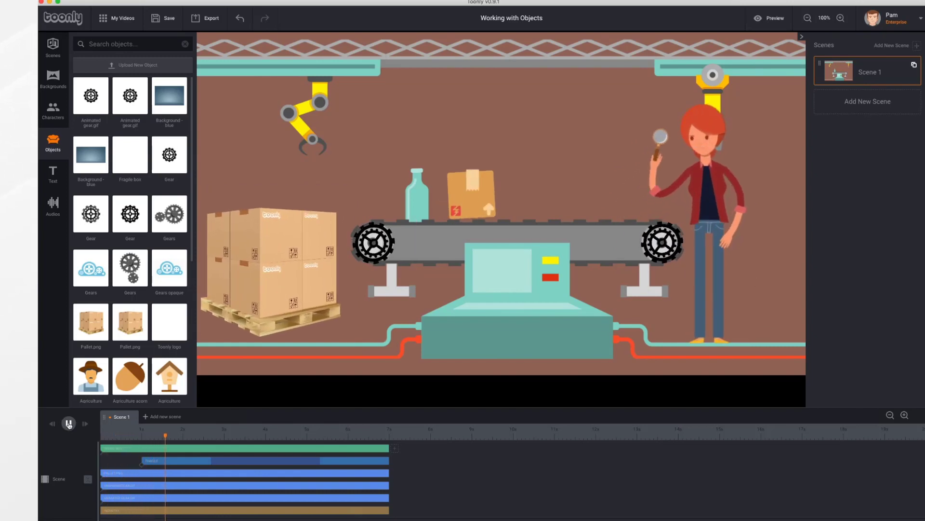